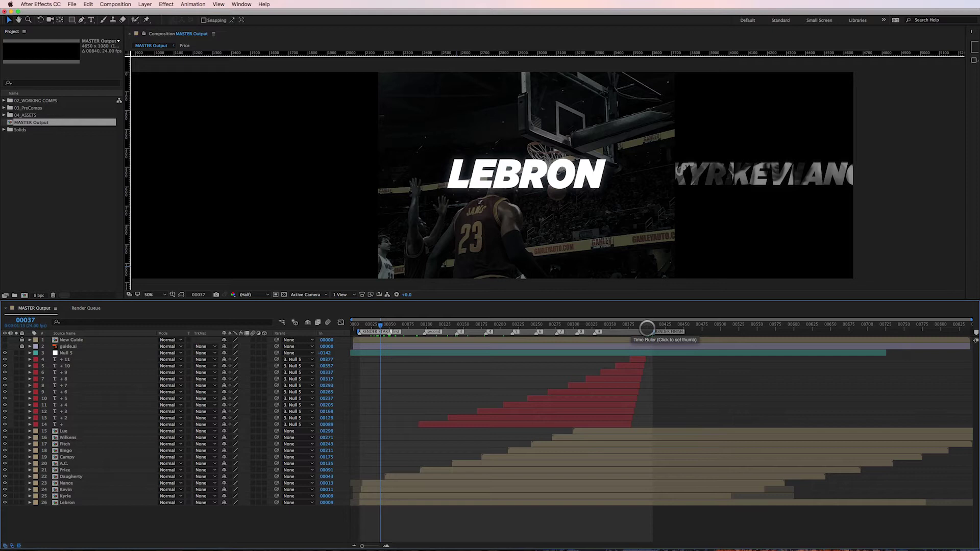
Preview MASTER Output frames 00044–00057, then add the comp to the Render Queue.
click(359, 325)
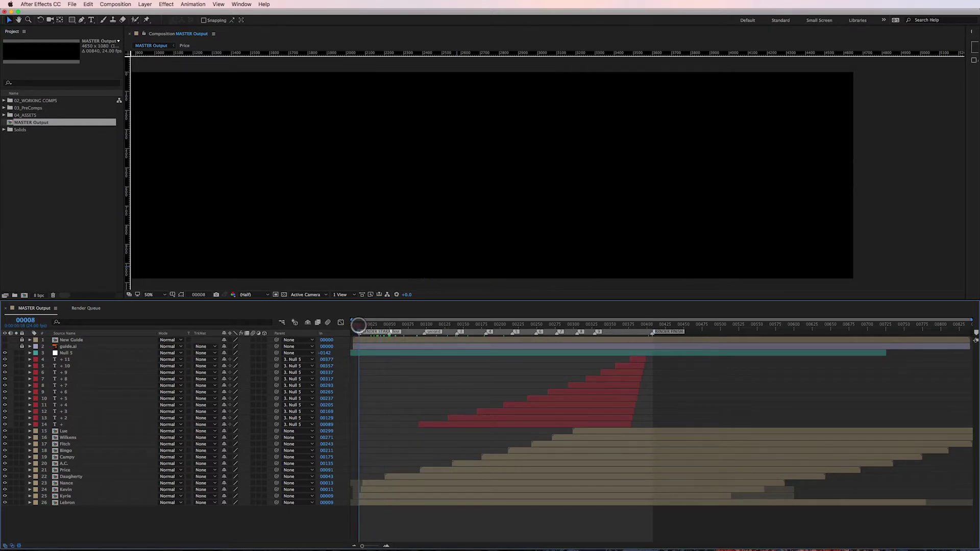
click(651, 326)
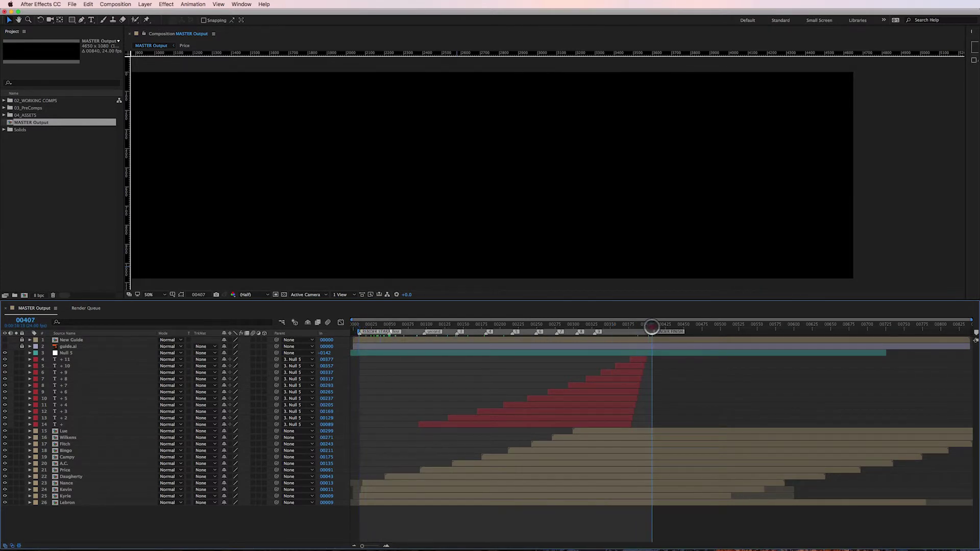
click(651, 325)
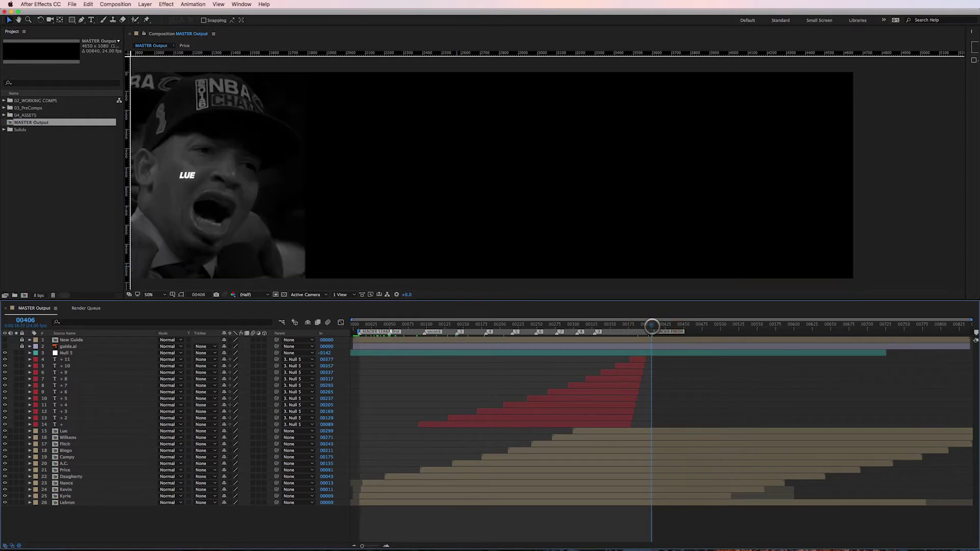
drag(651, 325, 385, 325)
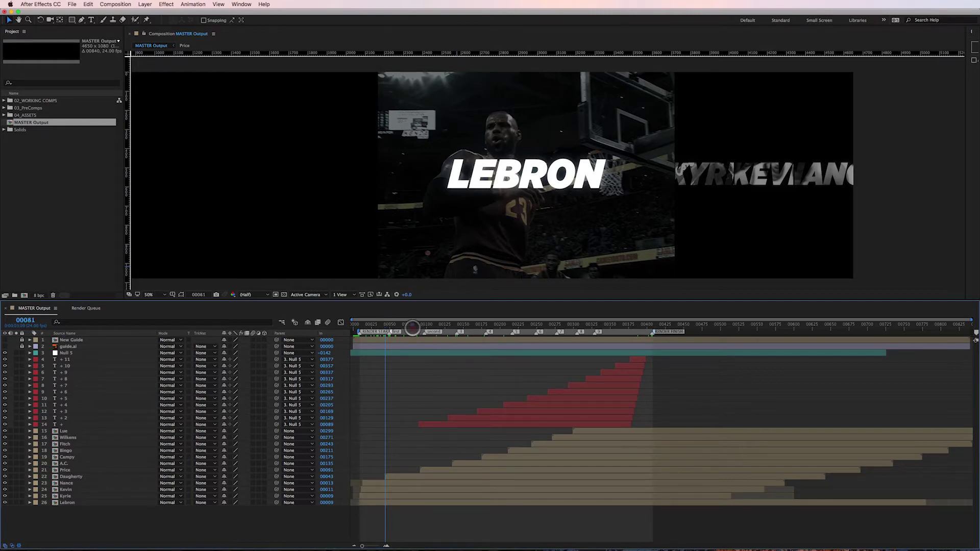
drag(411, 328, 386, 333)
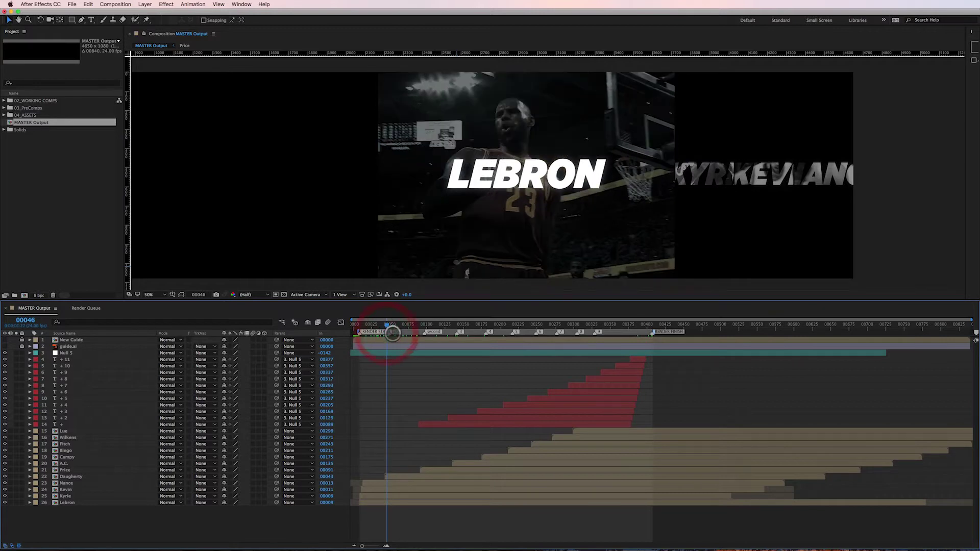
click(111, 4)
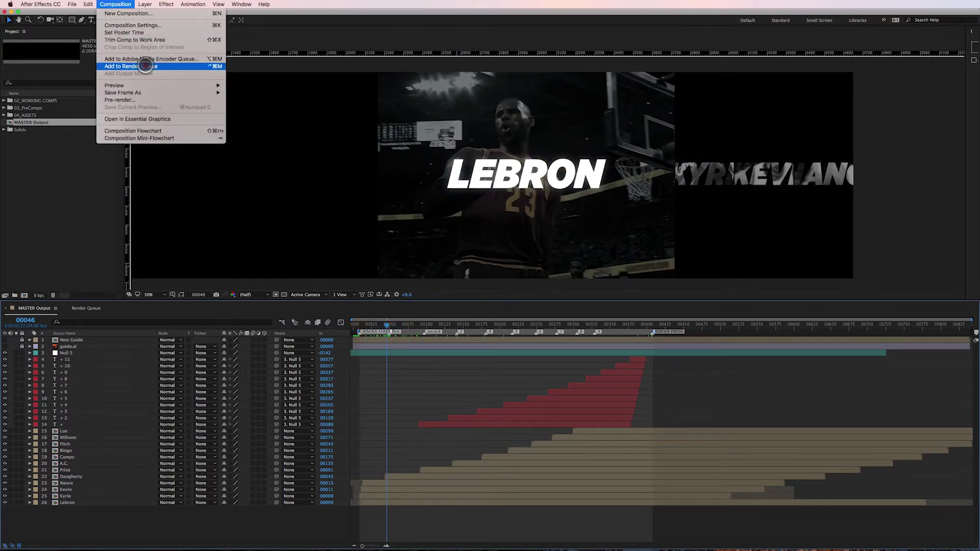
click(145, 65)
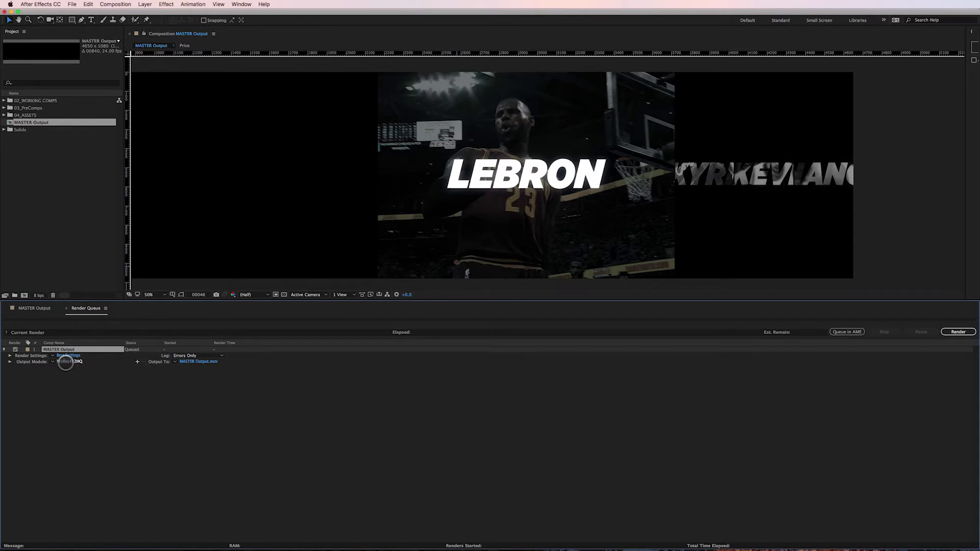
Switch the MASTER Output output module from ProRes 422 HQ to PNG Sequence, keeping RGB channels.
click(65, 362)
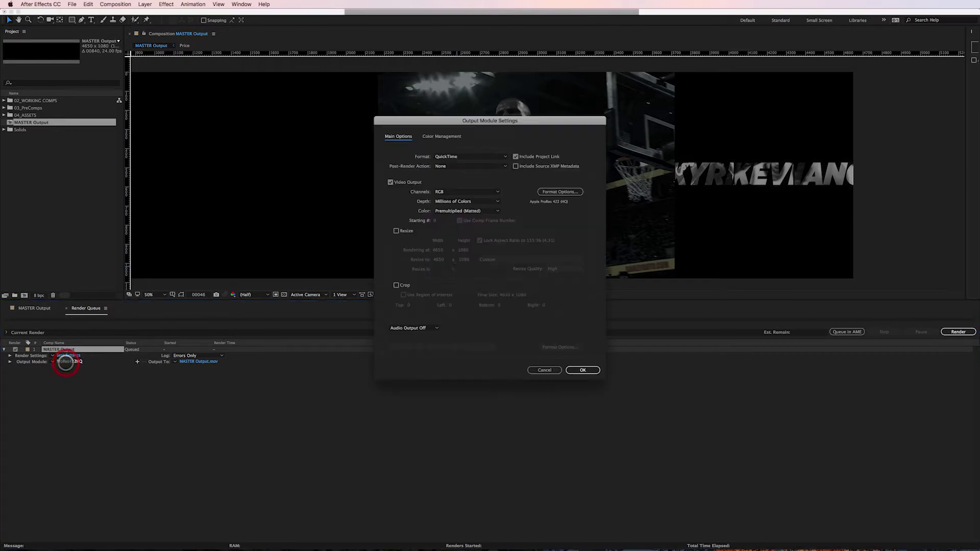
click(465, 156)
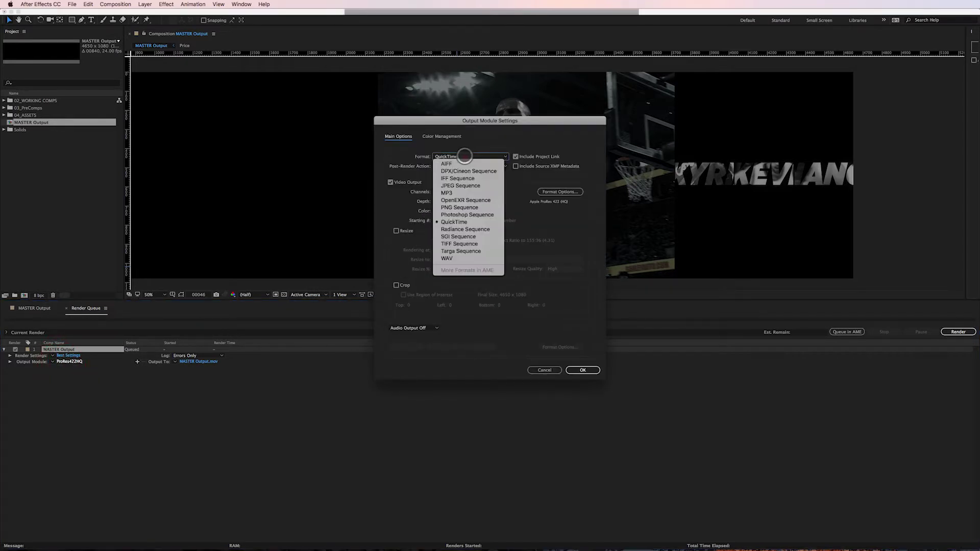
click(462, 207)
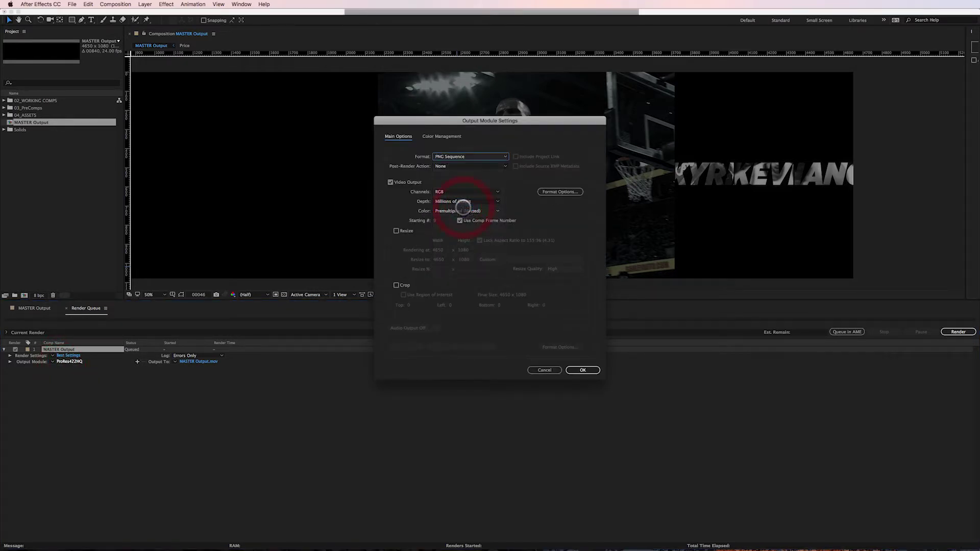
click(462, 201)
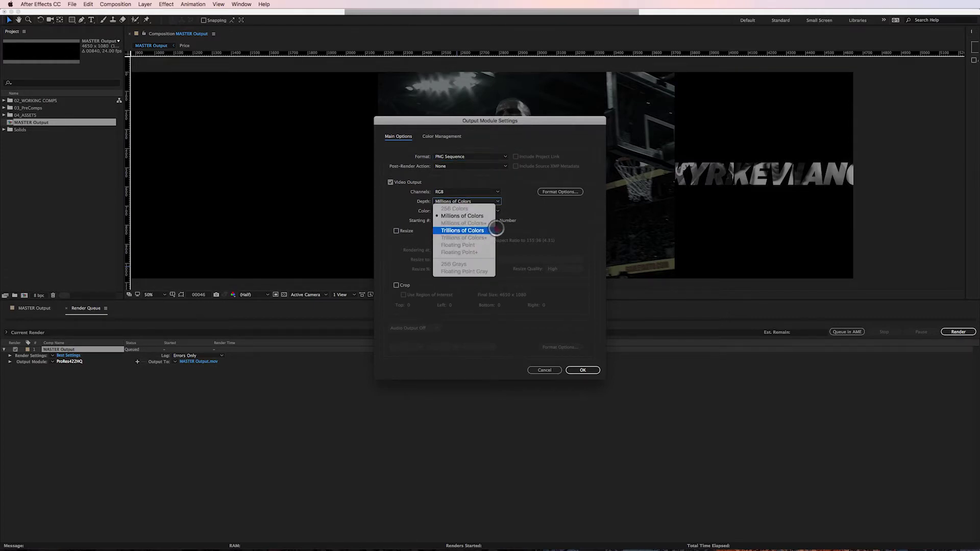
click(467, 192)
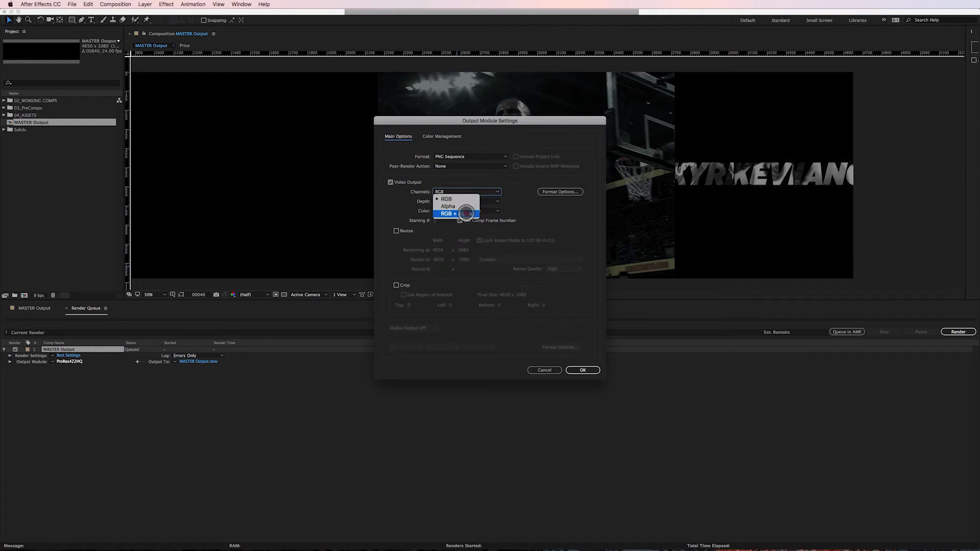
click(458, 221)
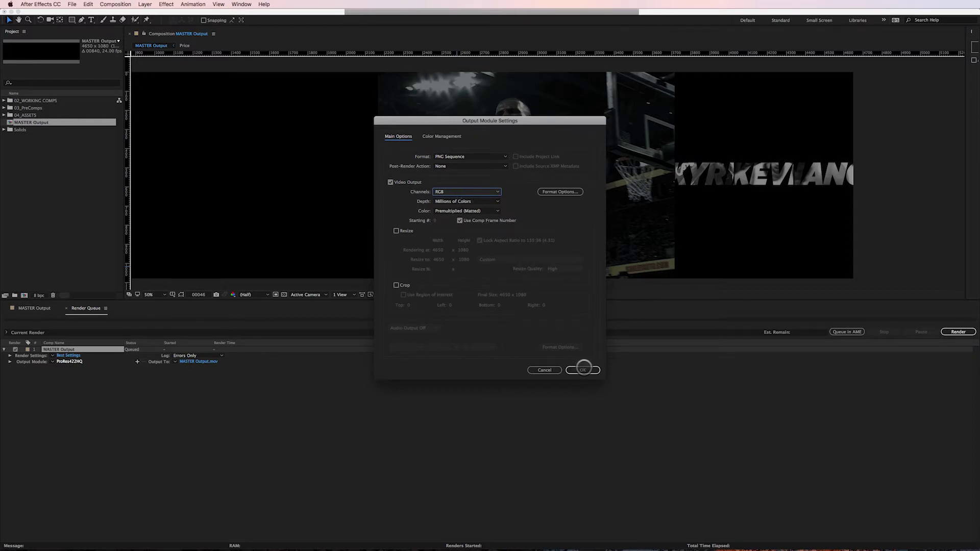
click(582, 370)
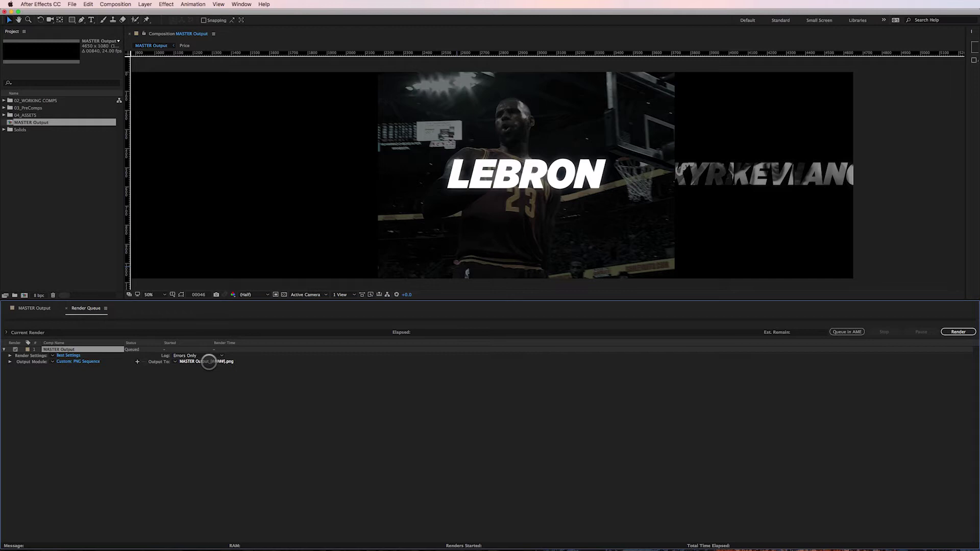
Set the output file to MASTER Output_[#####].png inside the PNG_SEQ folder.
click(209, 362)
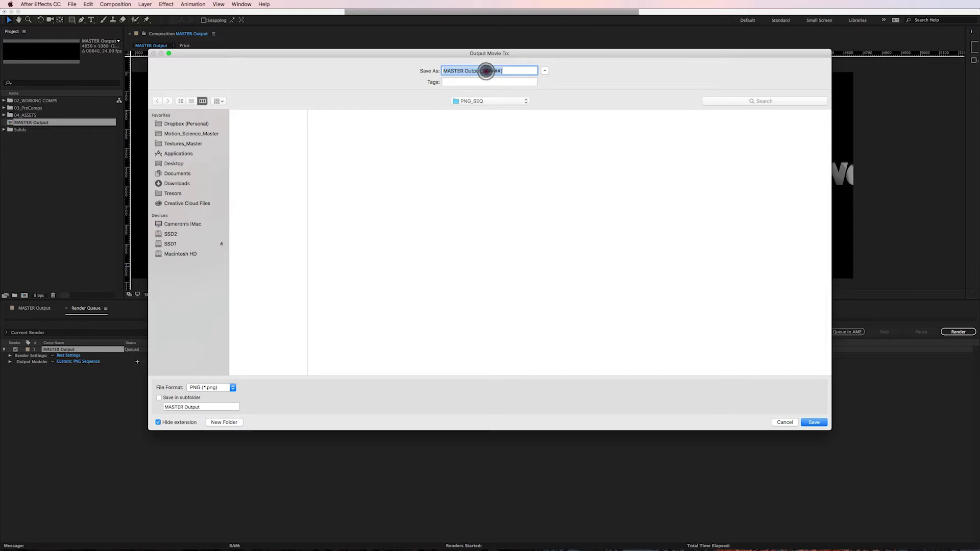
click(488, 71)
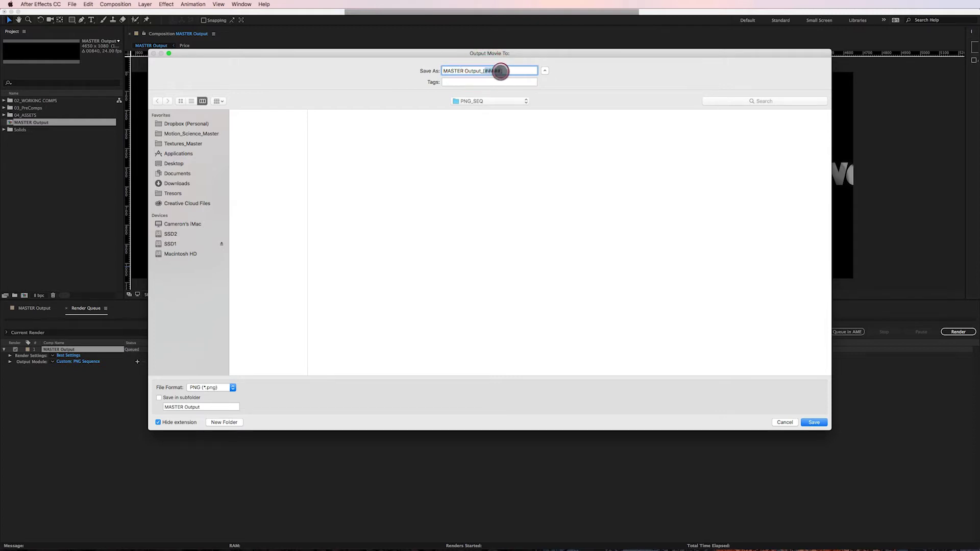
double_click(497, 71)
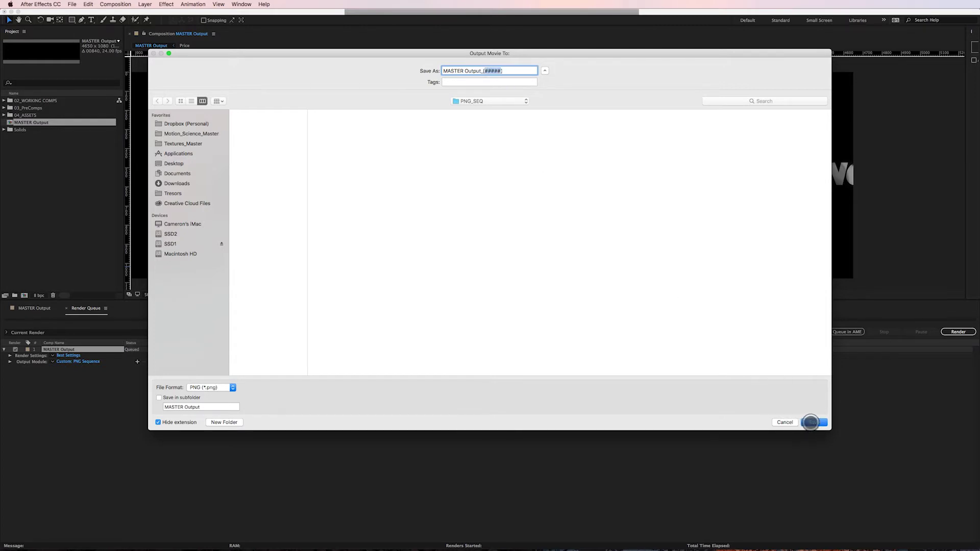
click(812, 422)
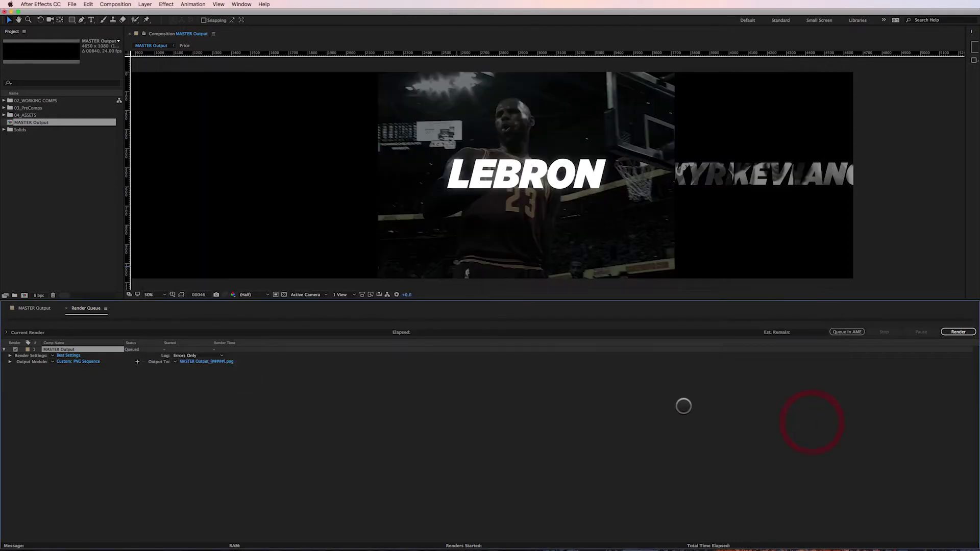
Render MASTER Output to the PNG sequence, then widen the Project panel.
click(957, 332)
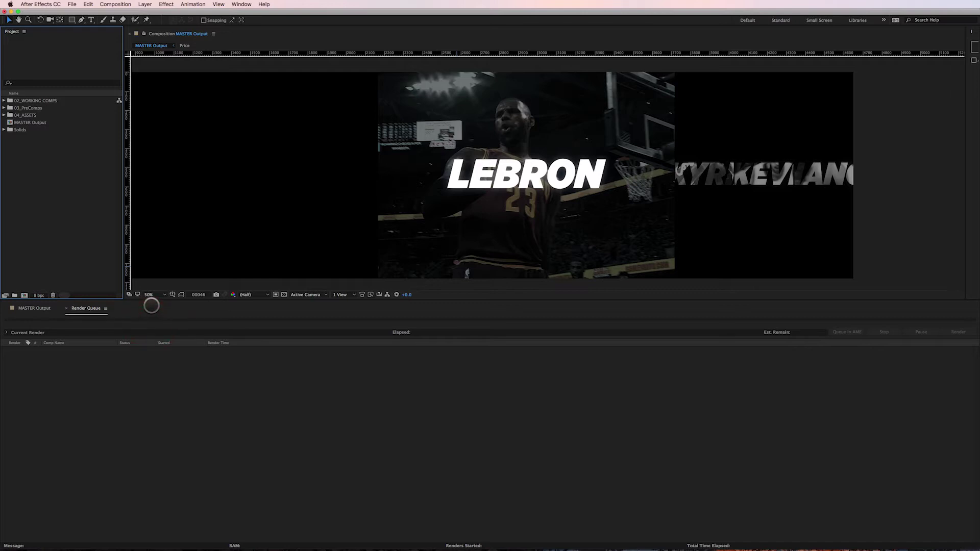
drag(123, 276, 150, 270)
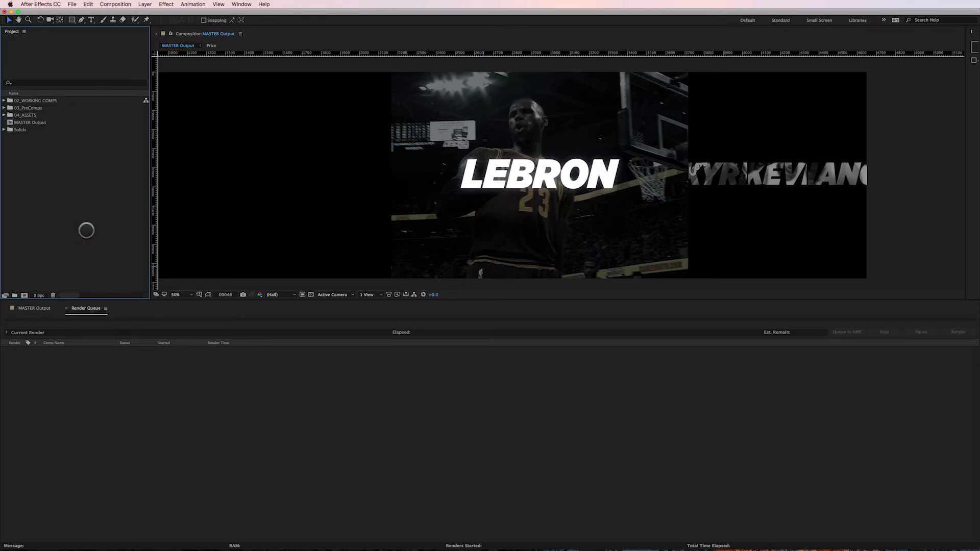
Browse the rendered PNG frames in the Import dialog and select the first frame, 00009.
double_click(86, 230)
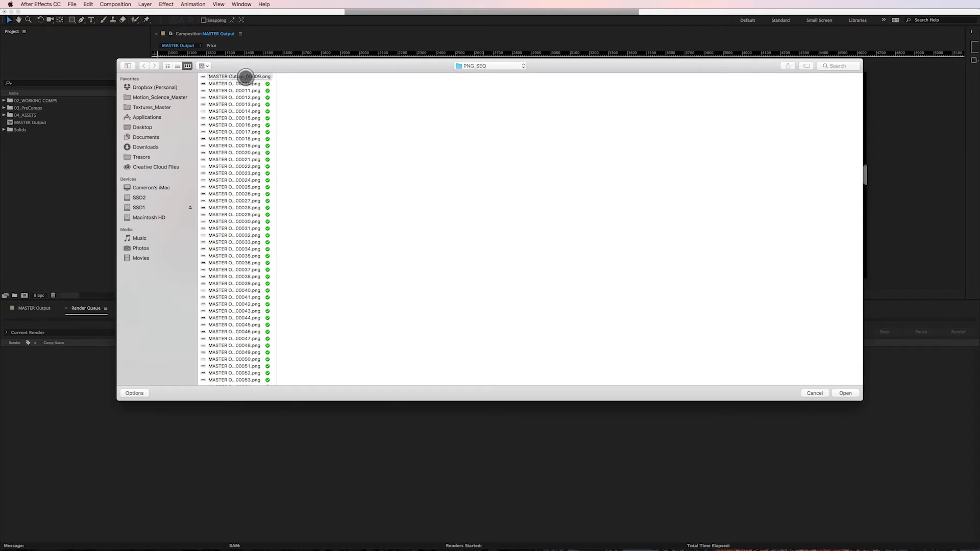
scroll(242, 119, down, 20)
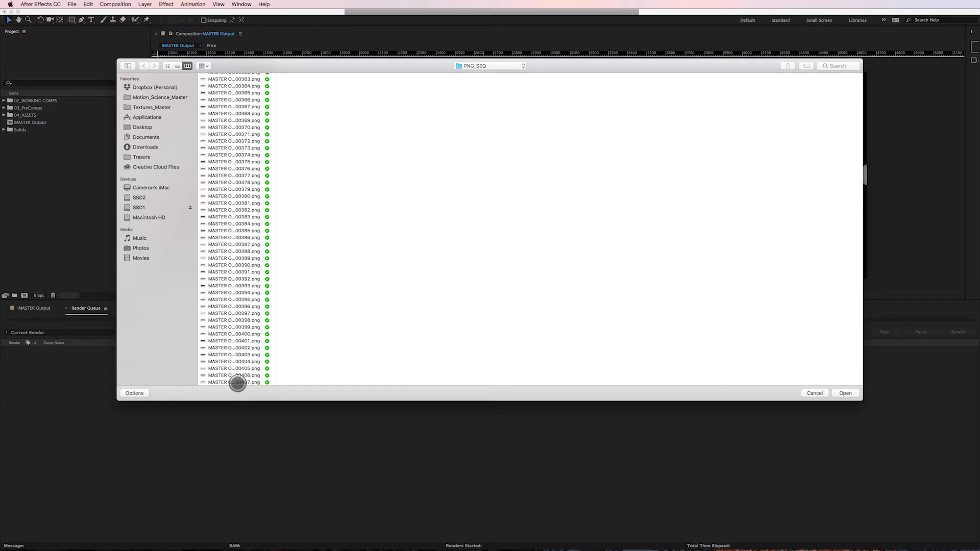
scroll(249, 356, up, 10)
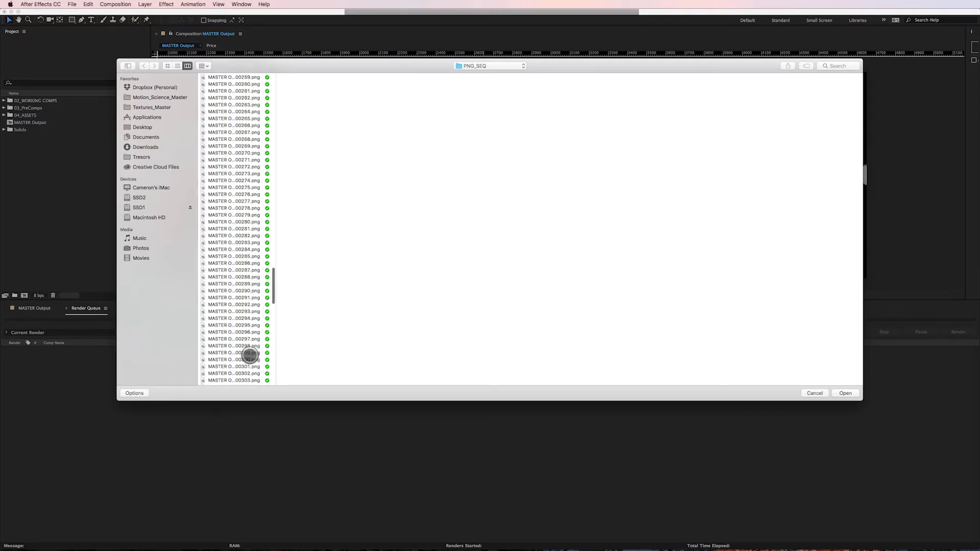
scroll(249, 356, up, 20)
click(251, 249)
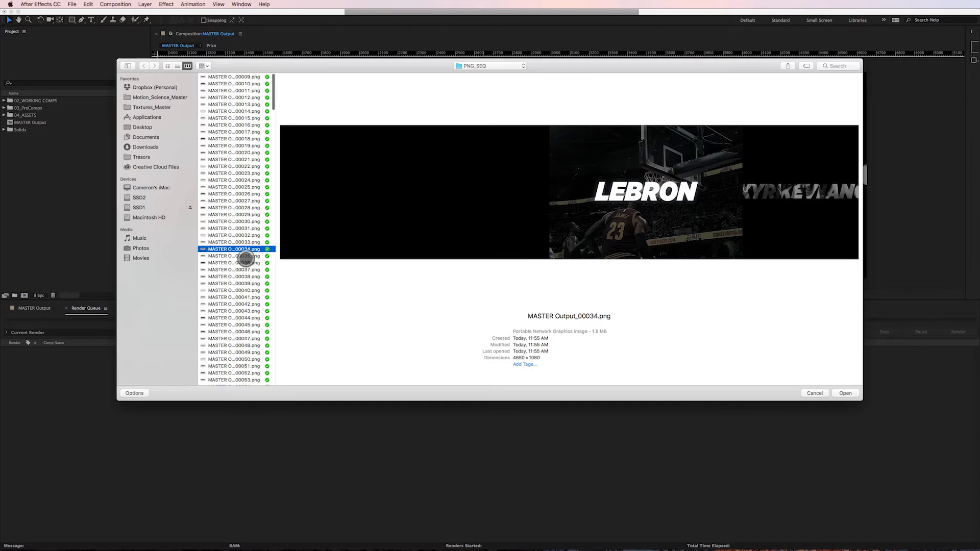
scroll(244, 256, up, 1)
scroll(245, 229, down, 1)
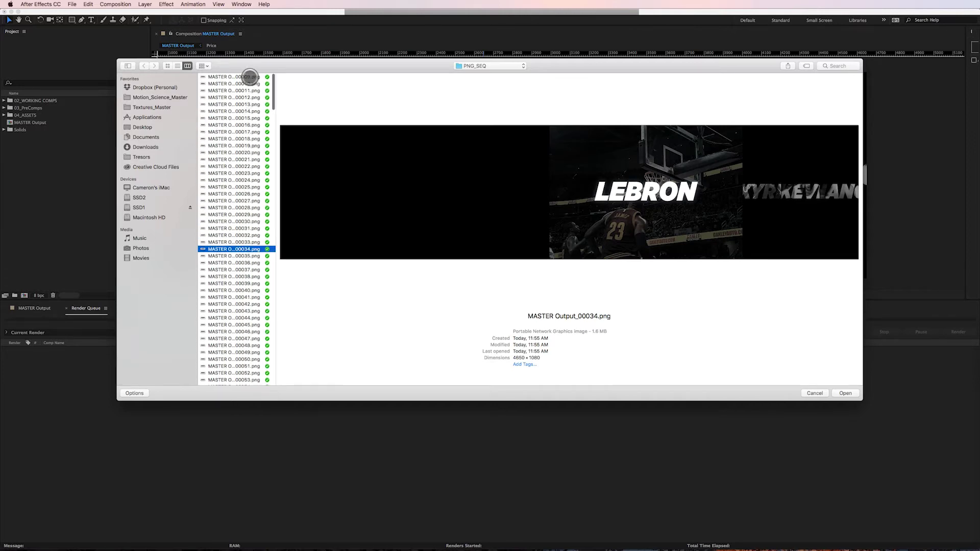
click(250, 77)
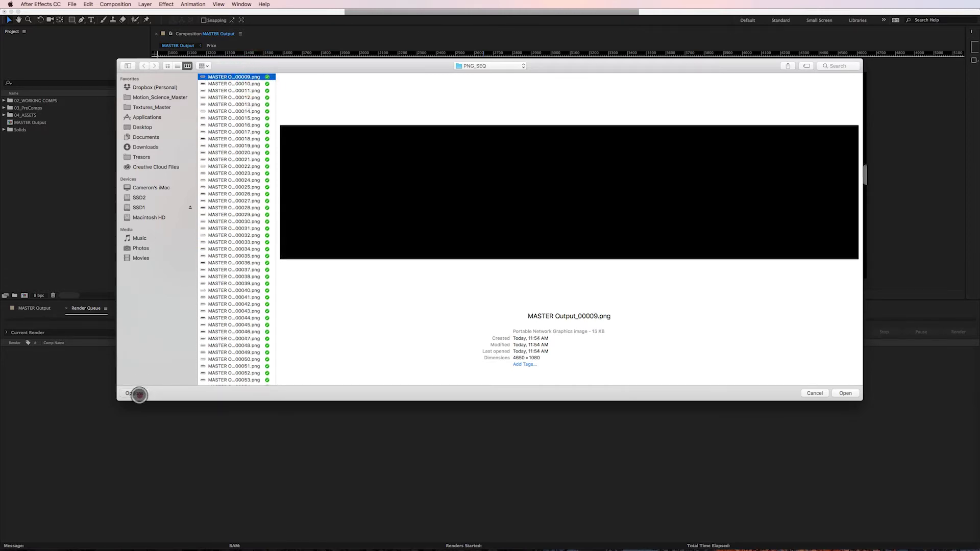
Enable the PNG Sequence import option and import the frames as one sequence.
click(138, 395)
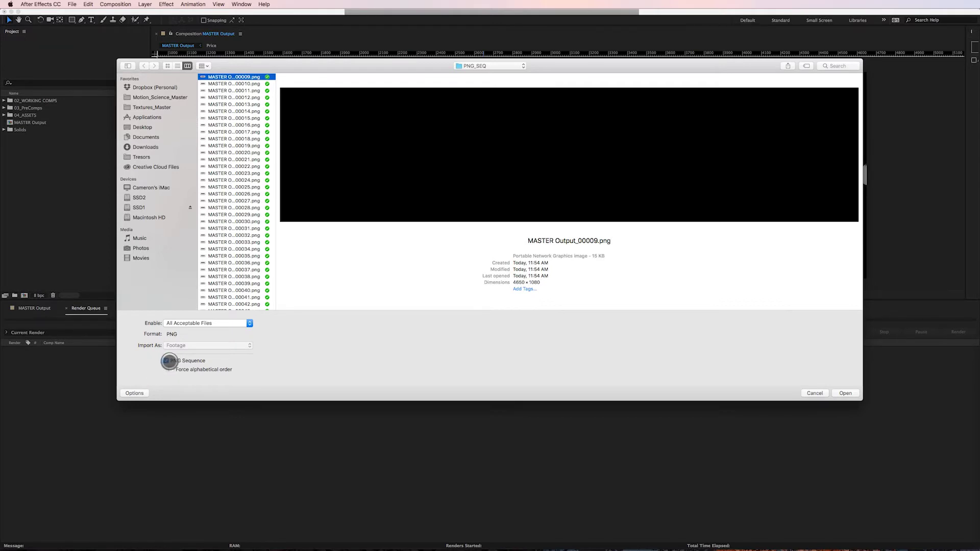
click(167, 361)
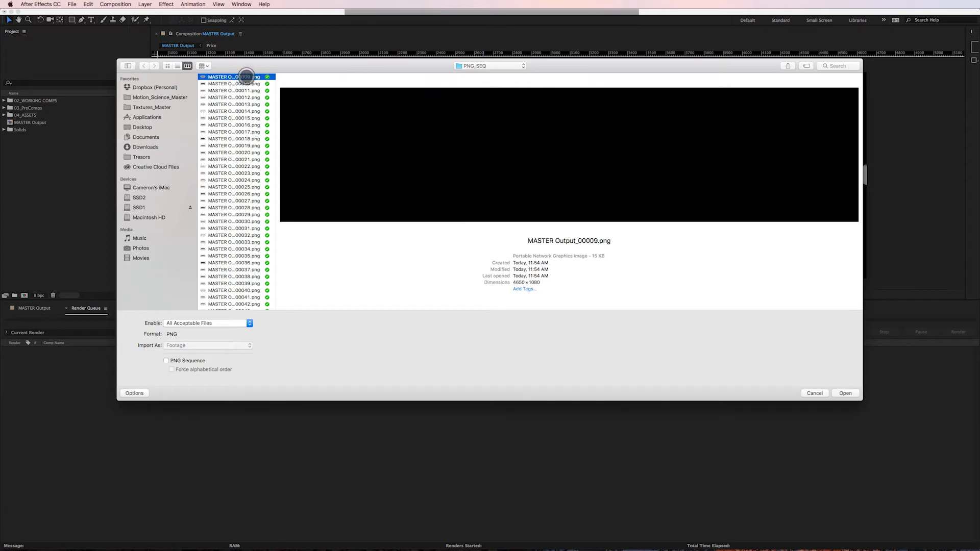
click(182, 361)
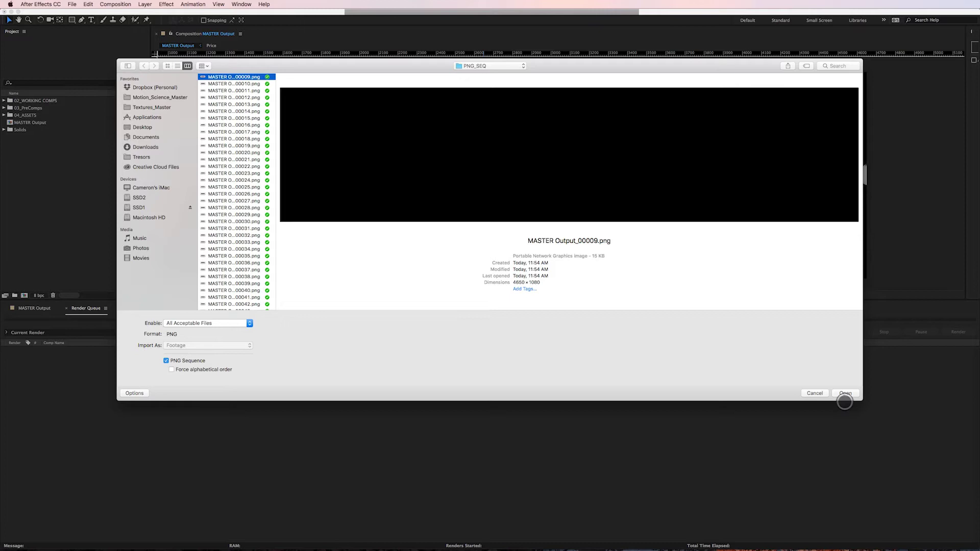
click(849, 393)
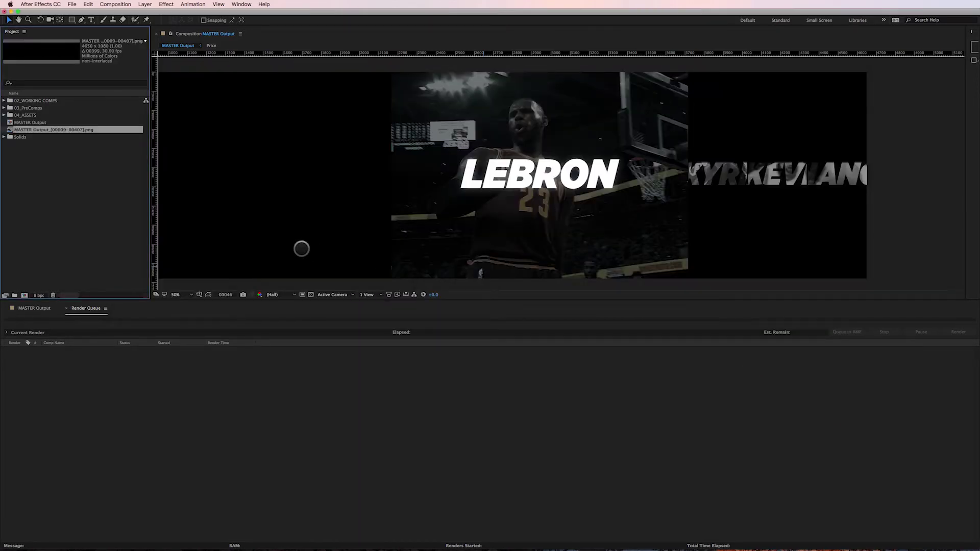
Check the MASTER Output composition settings (24 fps) with Cmd+K and close without changes.
click(38, 130)
click(39, 308)
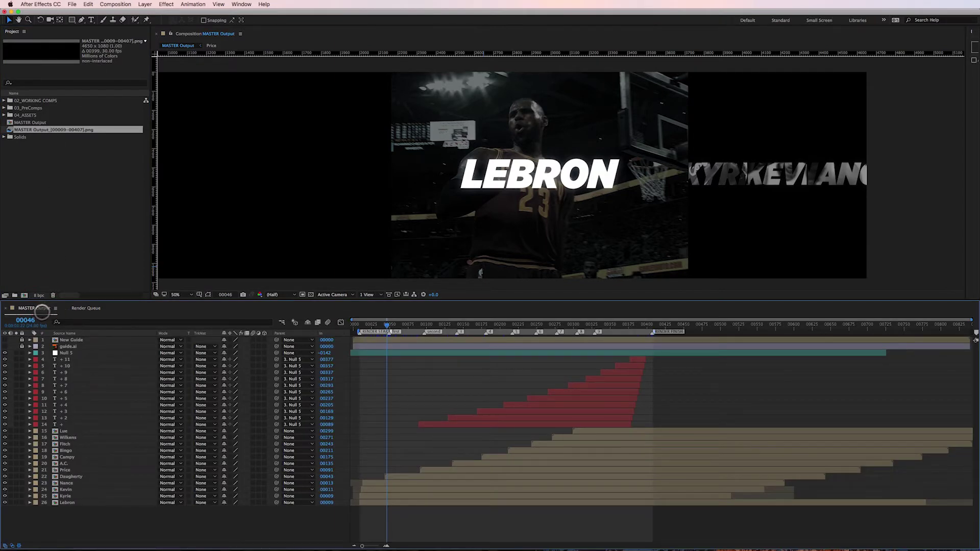
key(super+k)
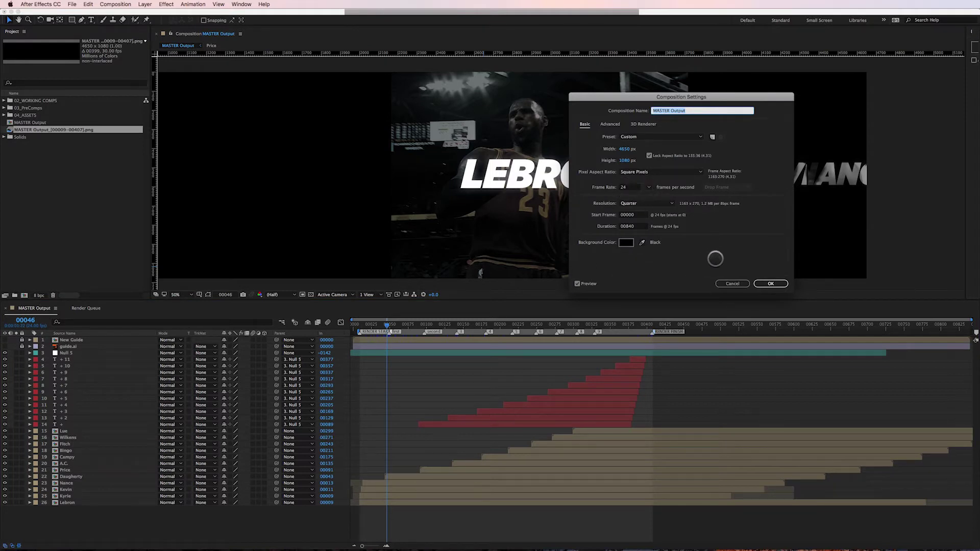
click(729, 284)
right_click(65, 130)
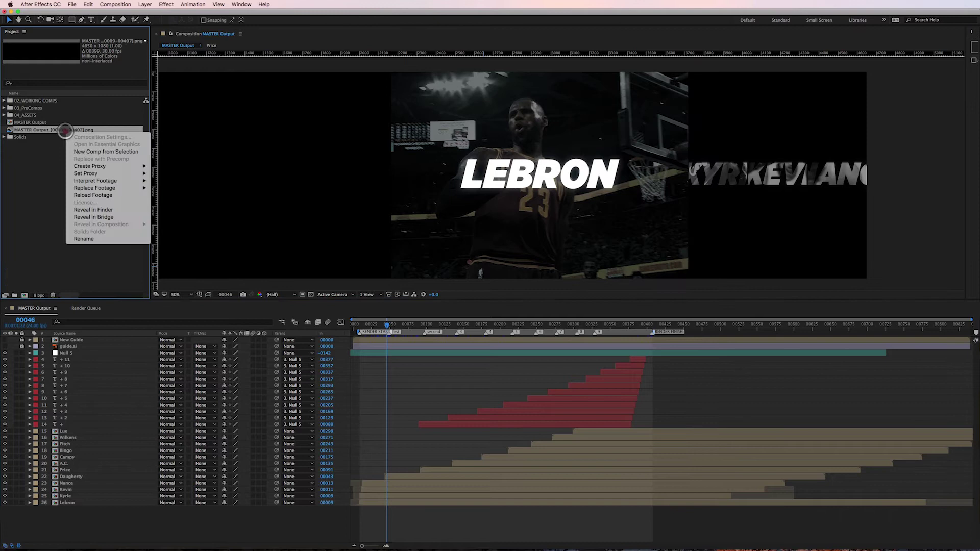
mouse_move(137, 181)
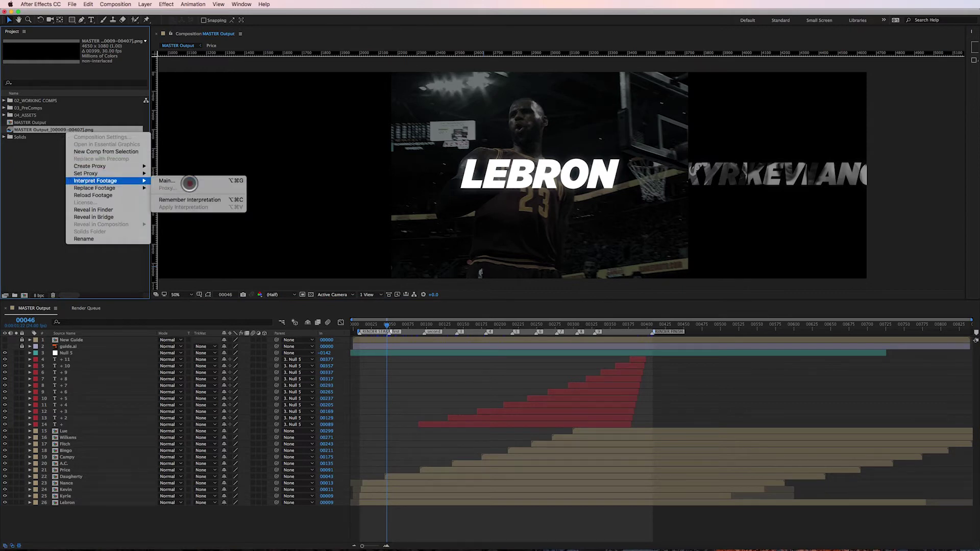
click(189, 181)
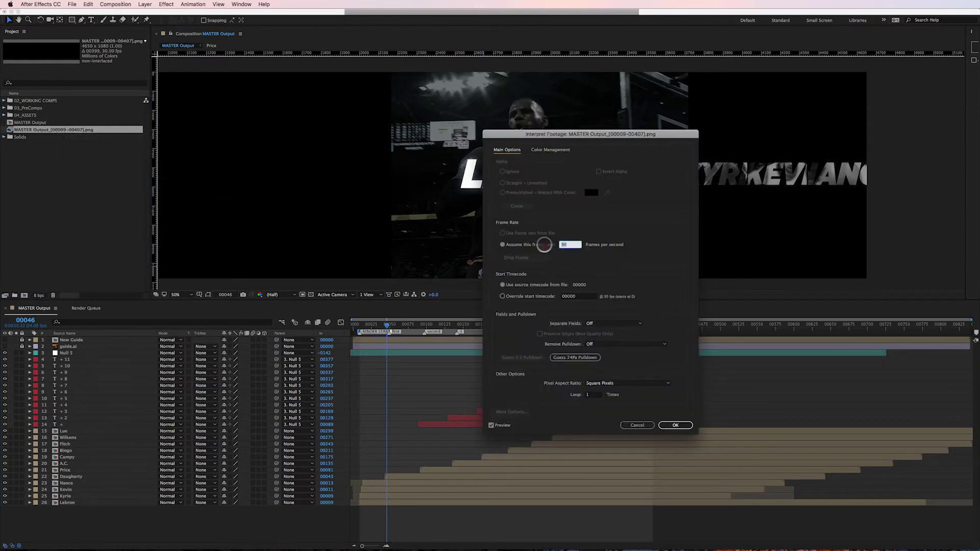
key(Return)
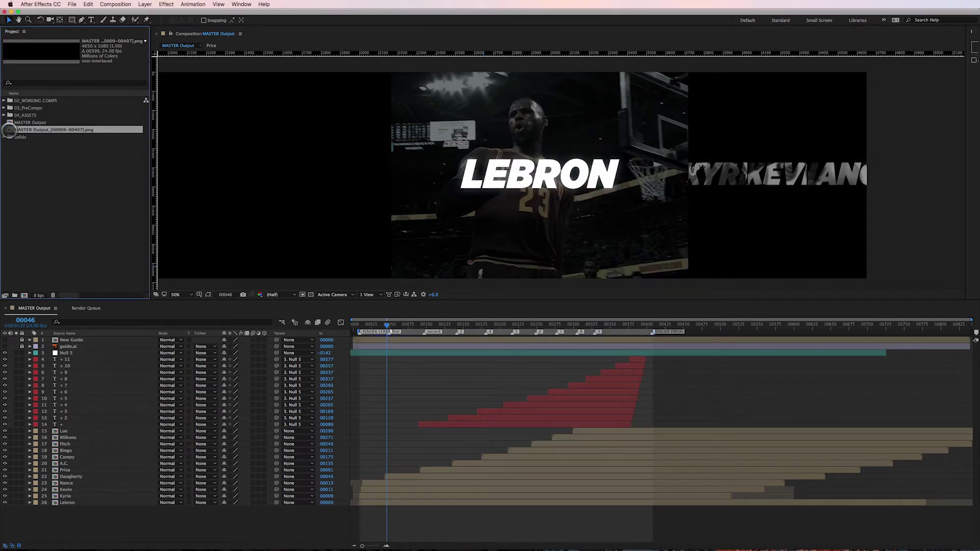
Build a new MASTER Output 2 composition by dropping the PNG sequence on New Composition.
drag(10, 130, 26, 186)
drag(25, 278, 25, 295)
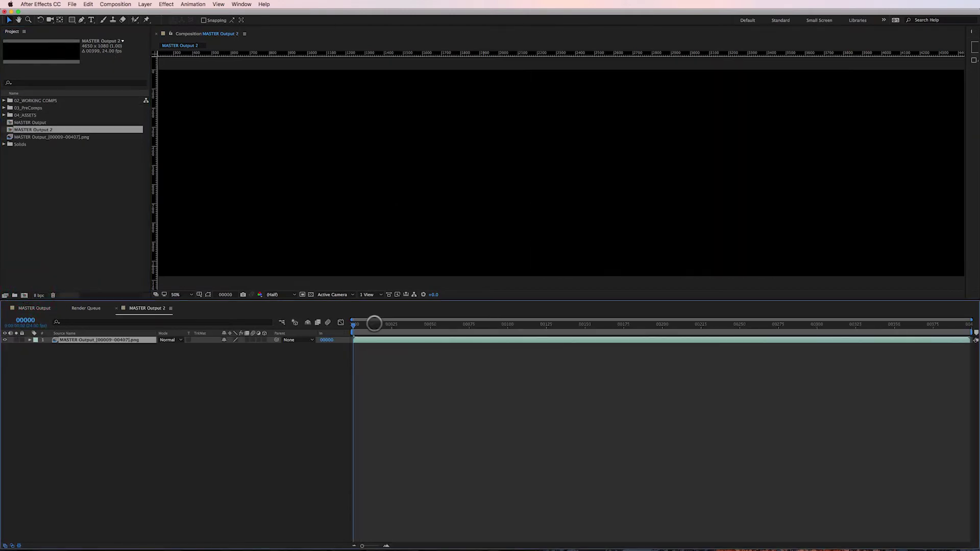
drag(356, 324, 625, 324)
Step through frames 00006 and 00019 to frame 00020 showing the LEBRON title.
key(Home)
click(361, 325)
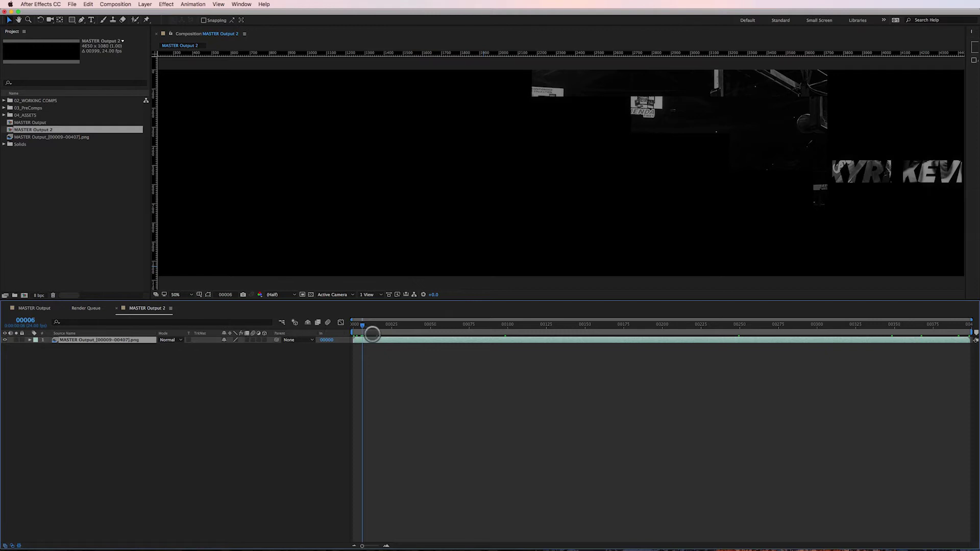
click(382, 325)
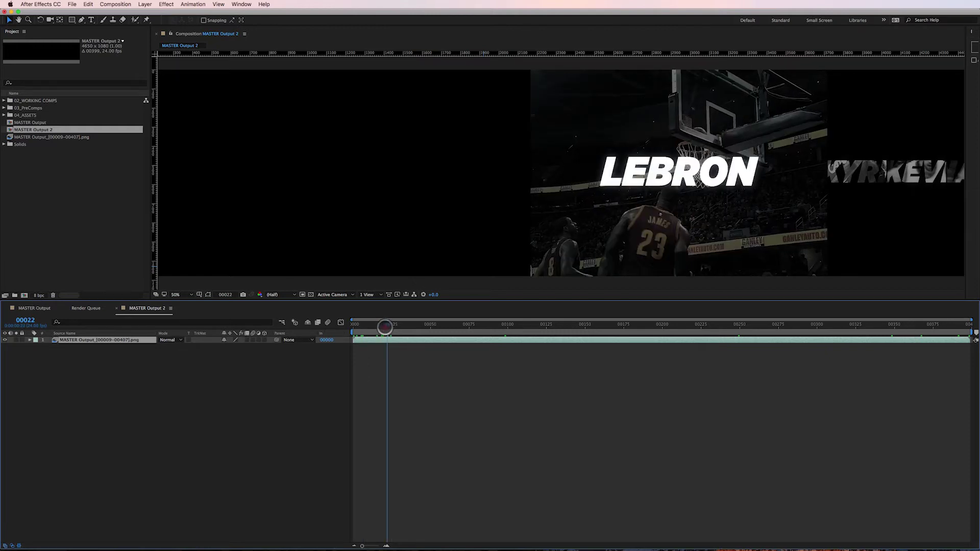
click(384, 325)
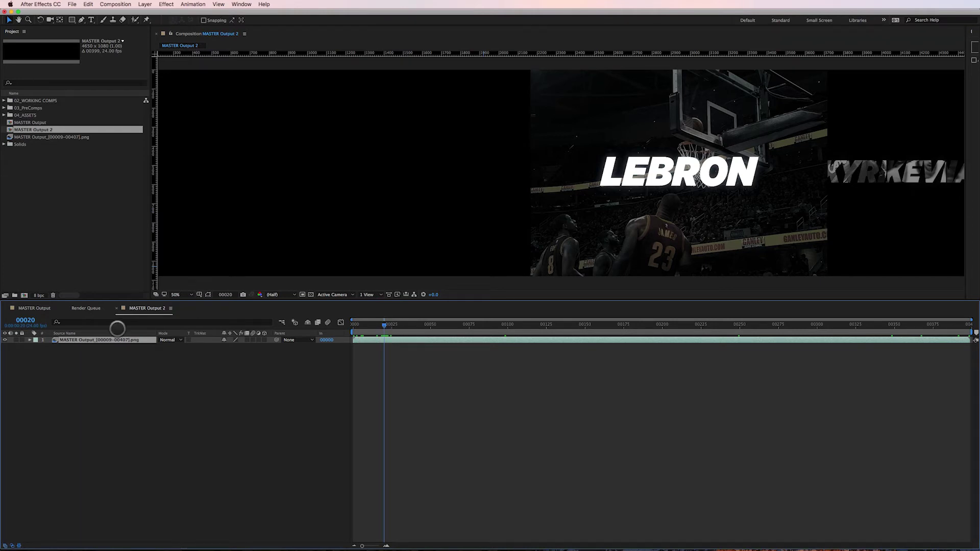
Go back to MASTER Output at frame 00069 showing KYRIE and select a photo layer.
click(34, 308)
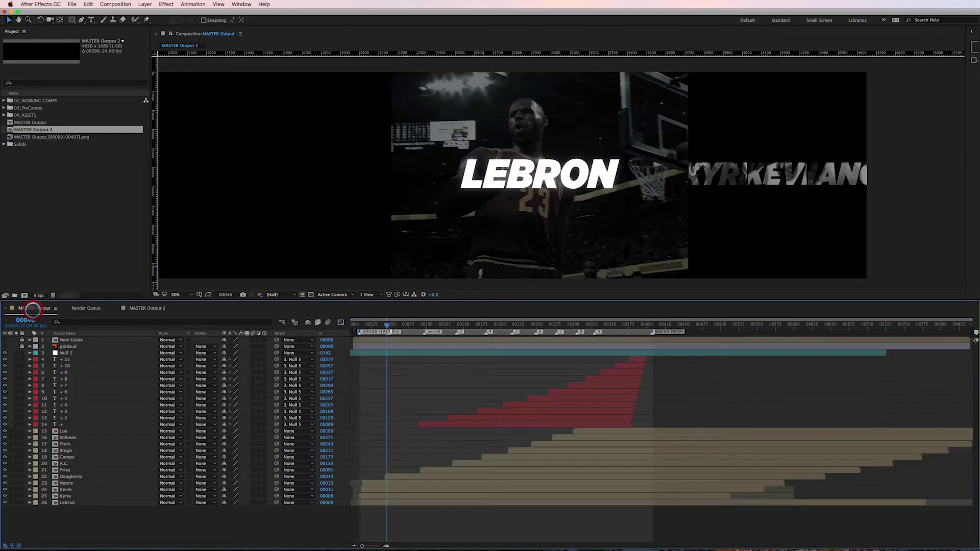
drag(395, 327, 403, 335)
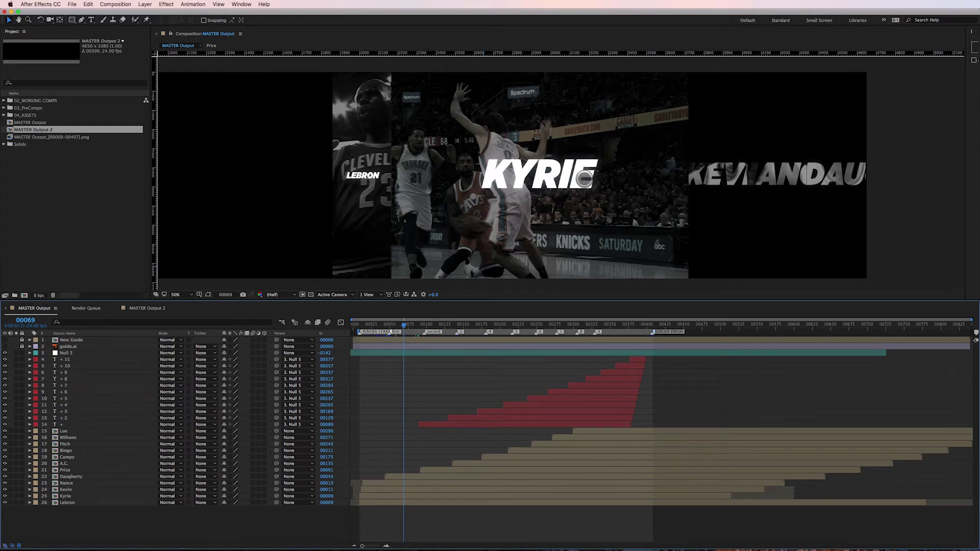
click(418, 477)
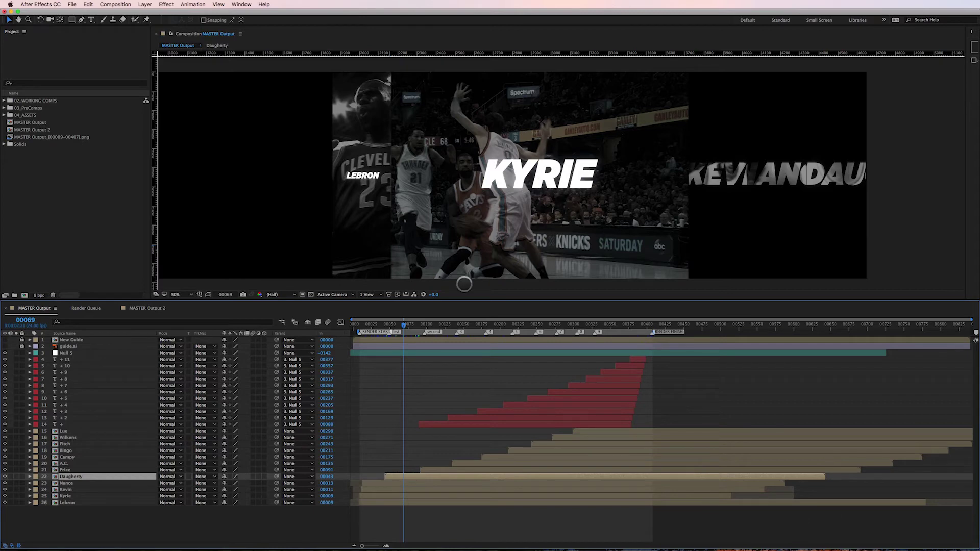
In the Kyrie precomp, replace the trailing IE of the KYRIE 3 text with Y to read KYRY.
double_click(67, 496)
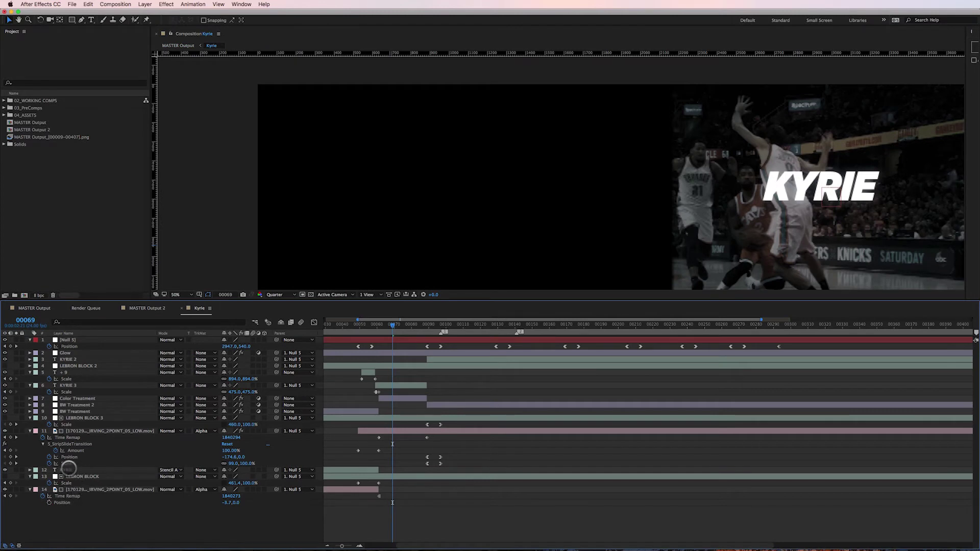
click(68, 470)
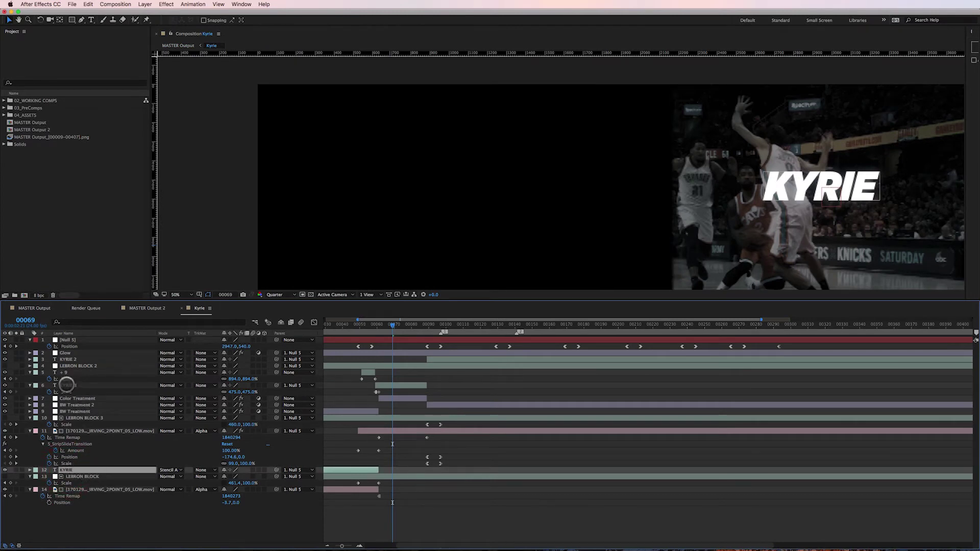
double_click(66, 385)
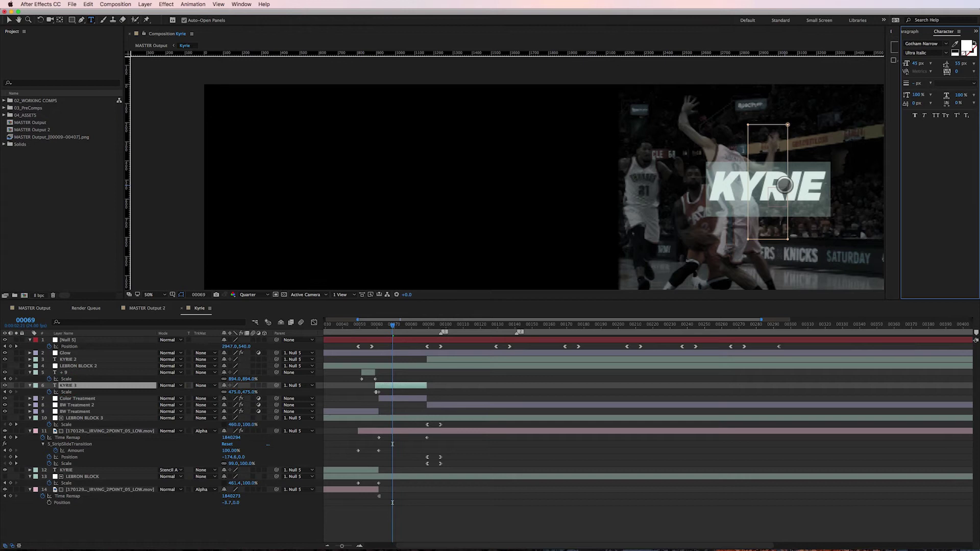
drag(782, 186, 823, 185)
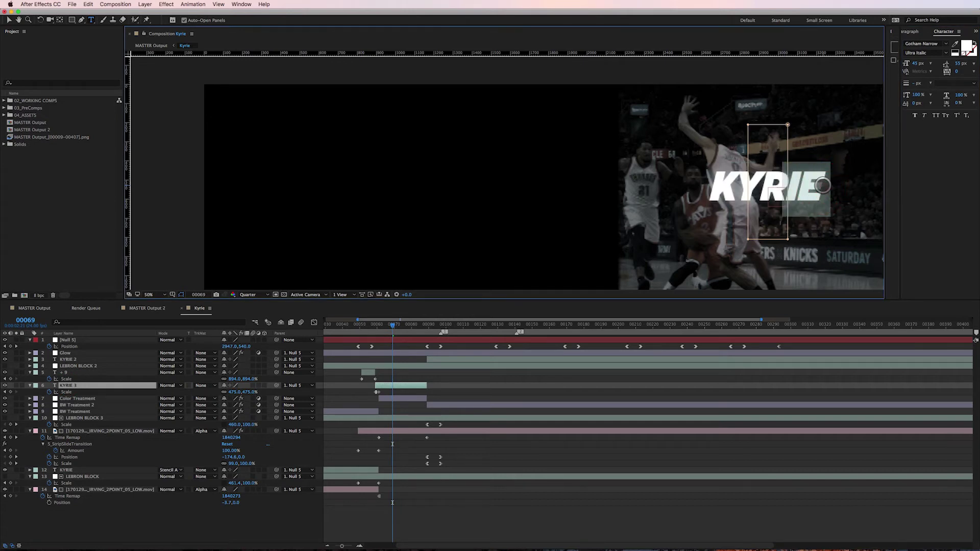
text(Y)
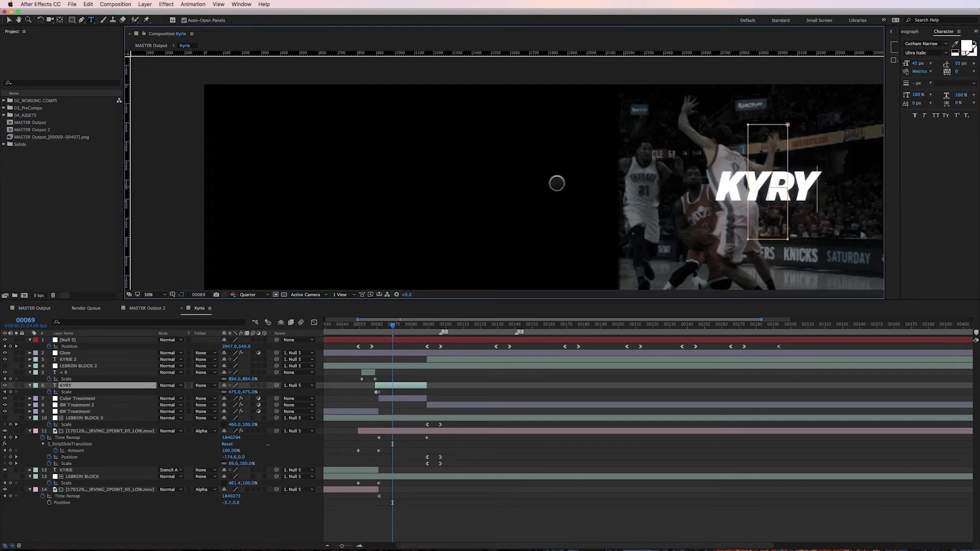
click(28, 308)
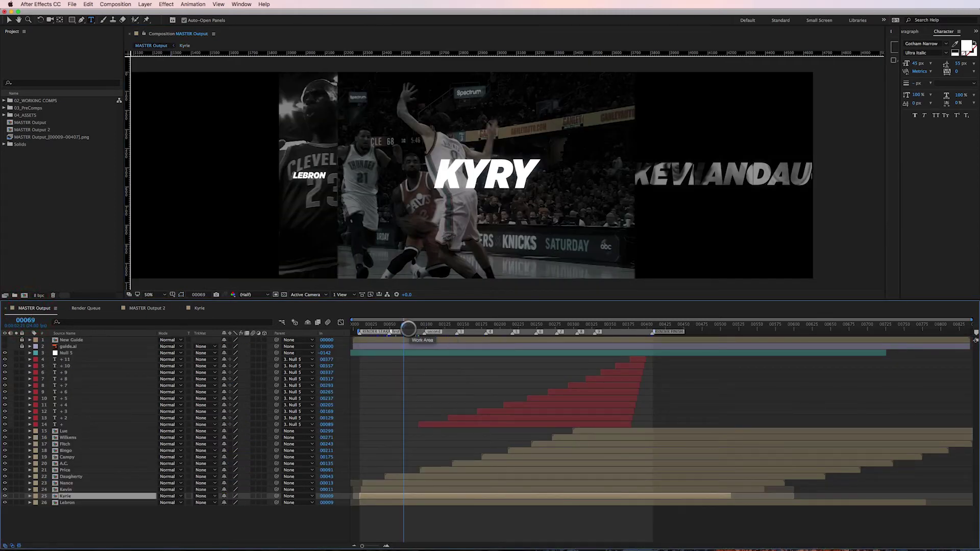
mouse_move(408, 328)
mouse_down()
mouse_move(386, 328)
mouse_move(421, 325)
mouse_up()
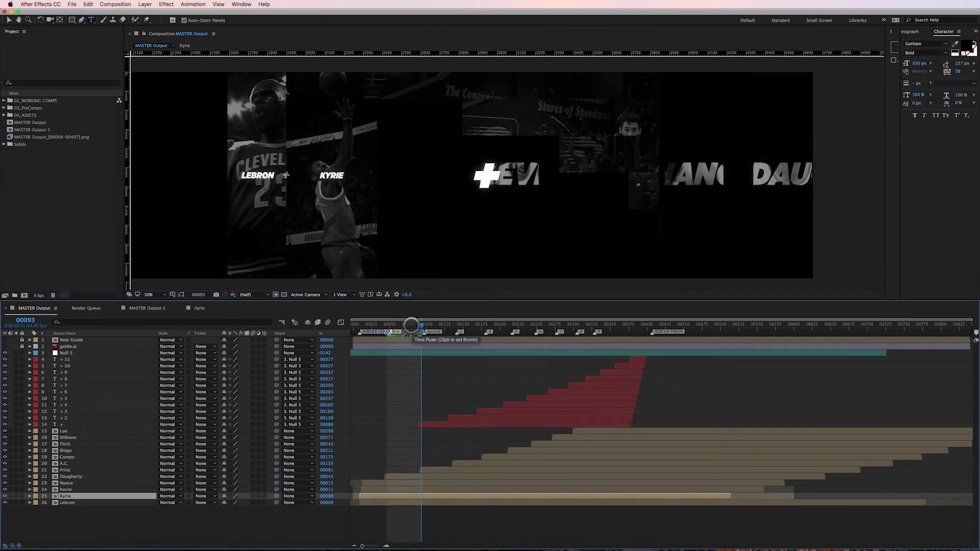
mouse_move(411, 324)
mouse_down()
mouse_move(389, 327)
mouse_move(407, 327)
mouse_up()
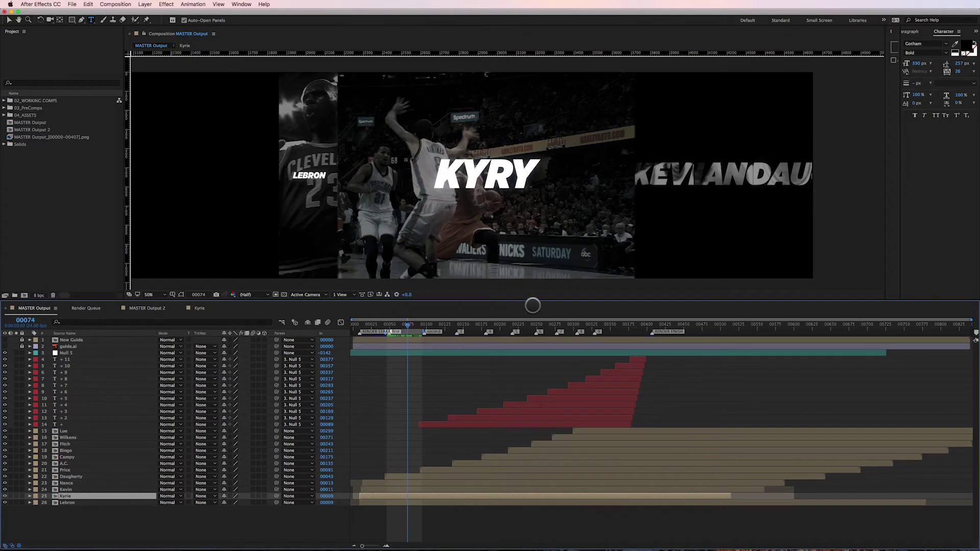
click(899, 146)
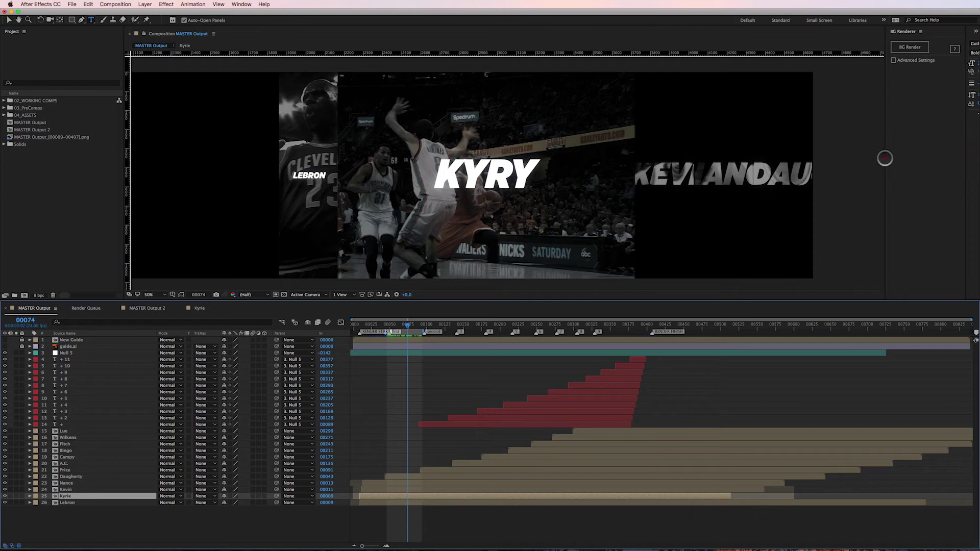
Scrub through the KYRY section and start a BG Render, which warns nothing is queued.
drag(884, 158, 793, 171)
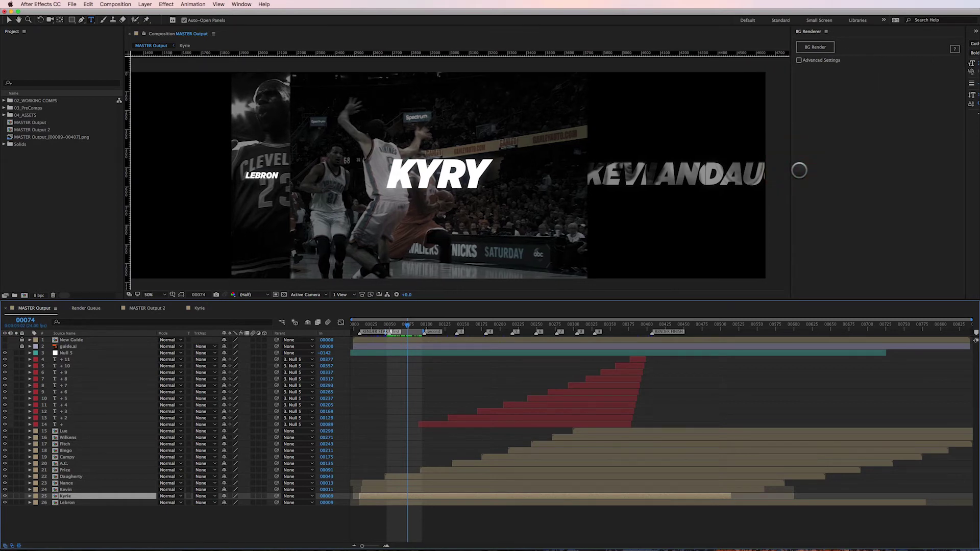
key(v)
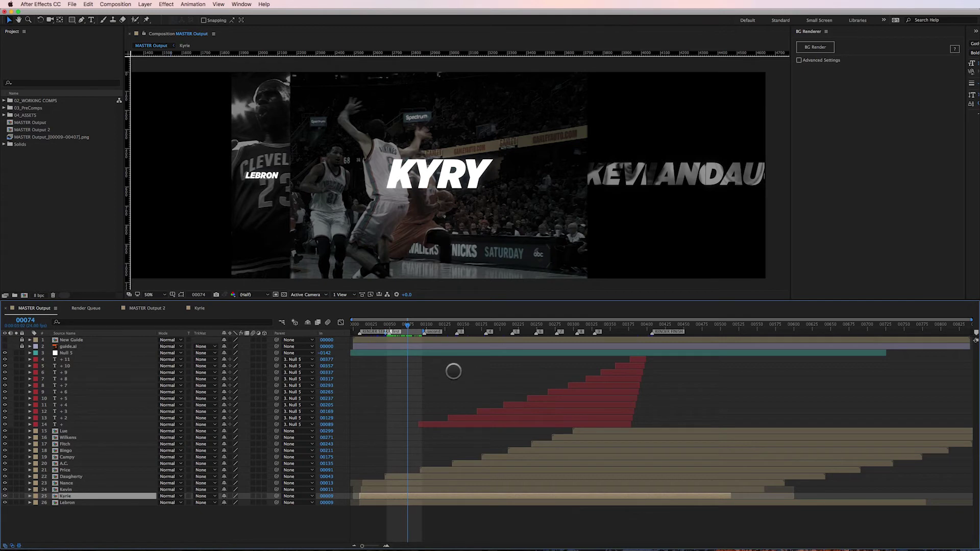
drag(406, 325, 459, 328)
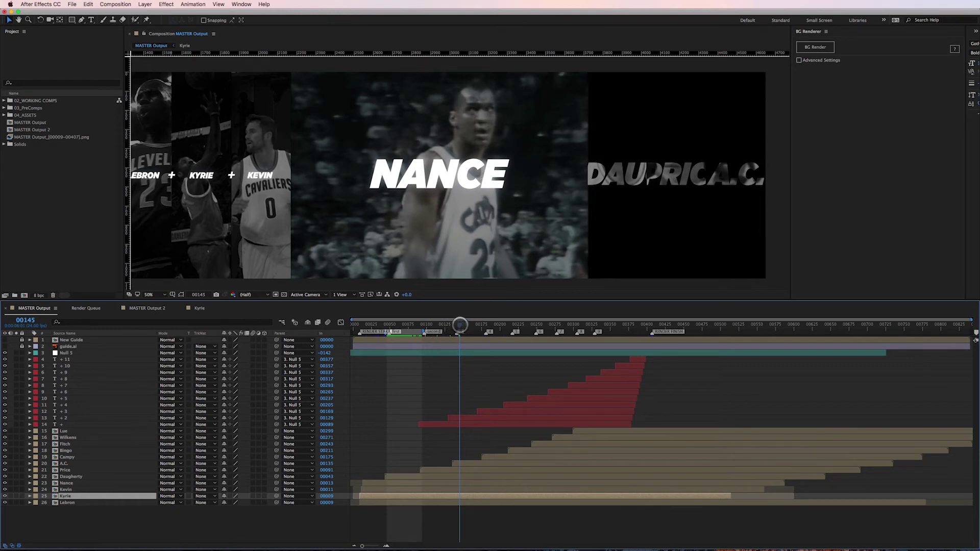
drag(459, 325, 405, 332)
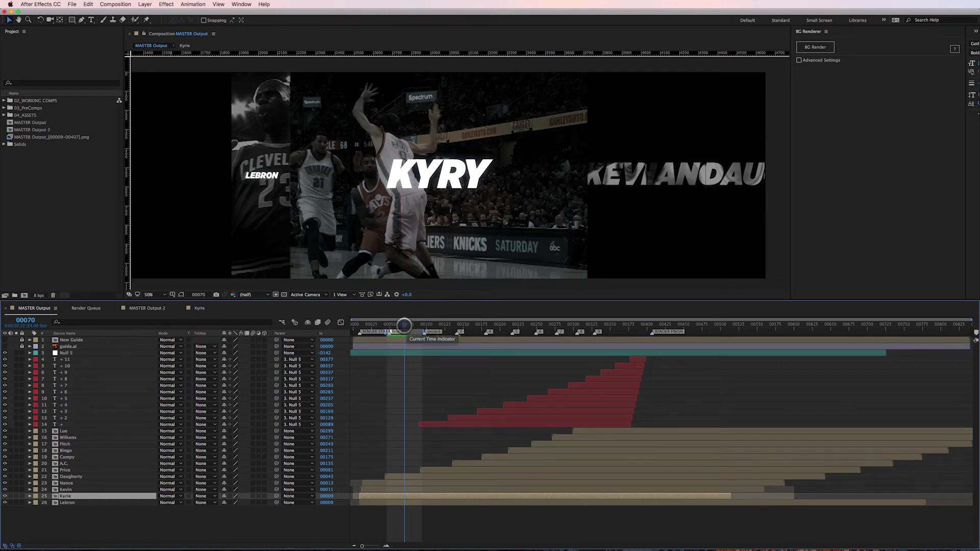
click(405, 327)
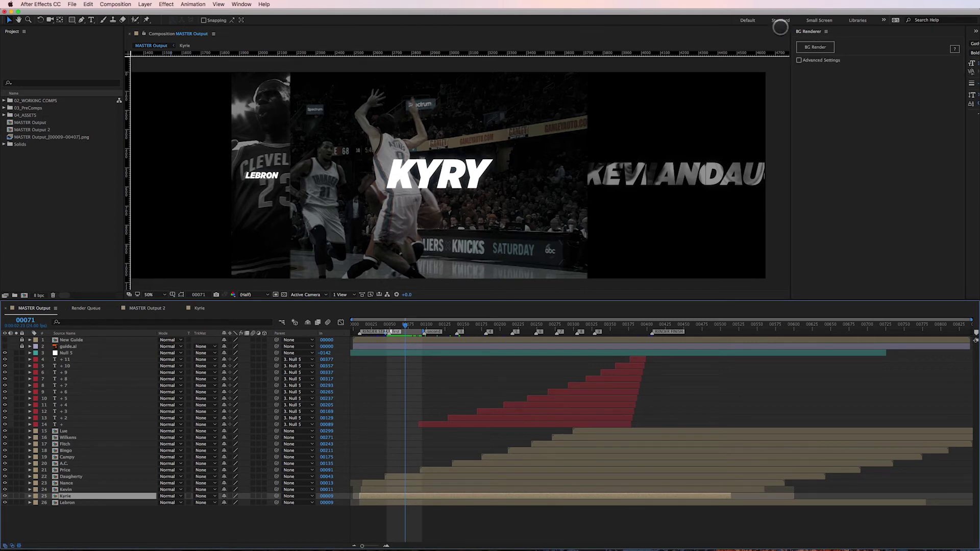
click(815, 47)
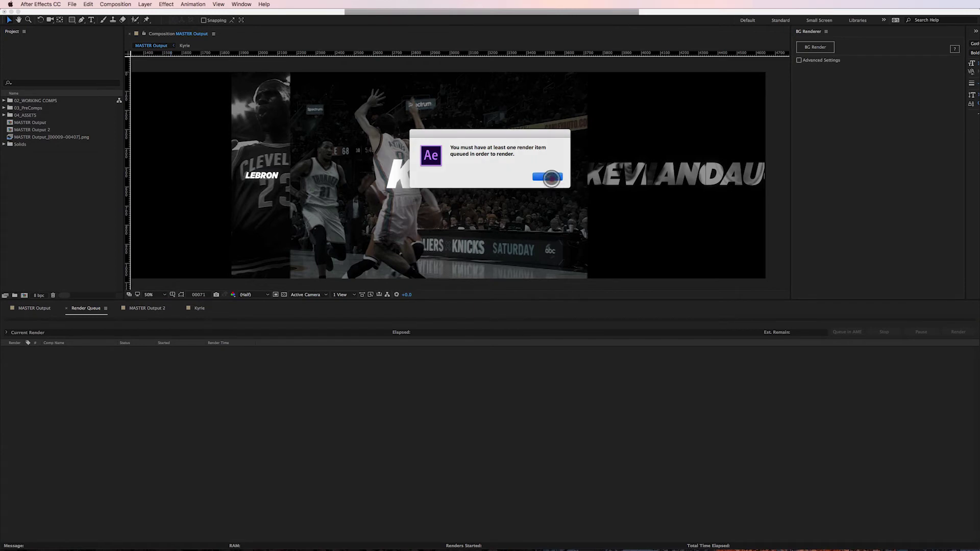
Dismiss the warning and add MASTER Output to the Render Queue.
click(550, 178)
click(36, 308)
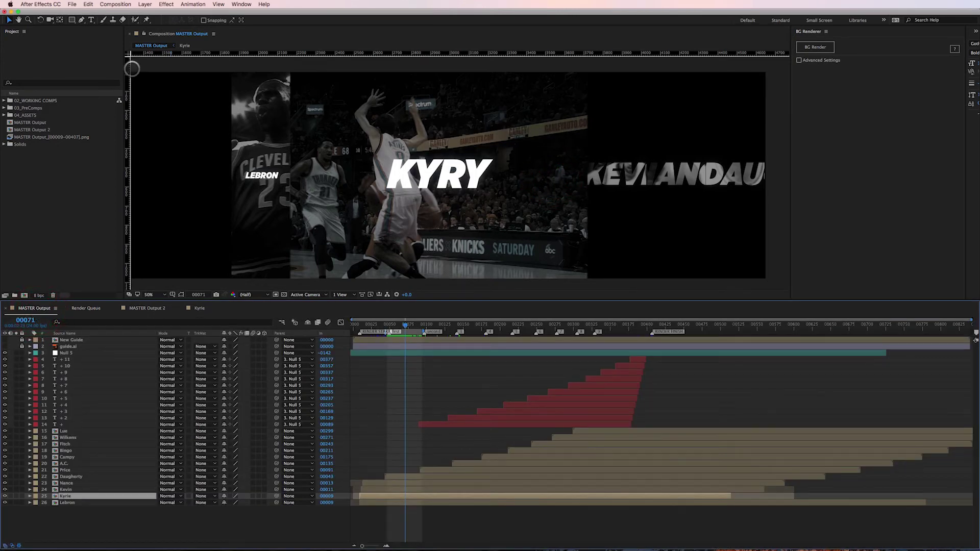
click(123, 4)
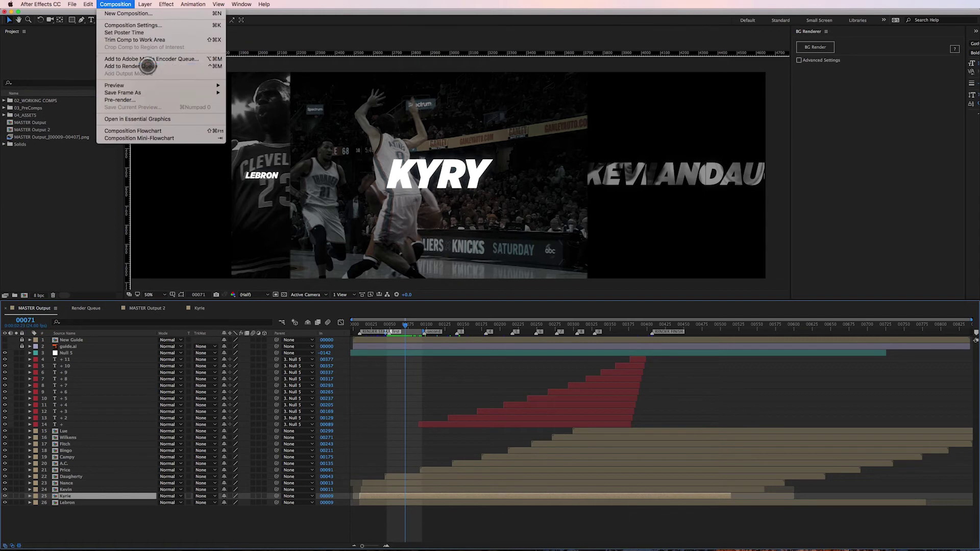
click(148, 67)
Set the output to PNG Sequence, saved as MASTER Output_[#####].png in the PNG_SEQ folder.
click(76, 362)
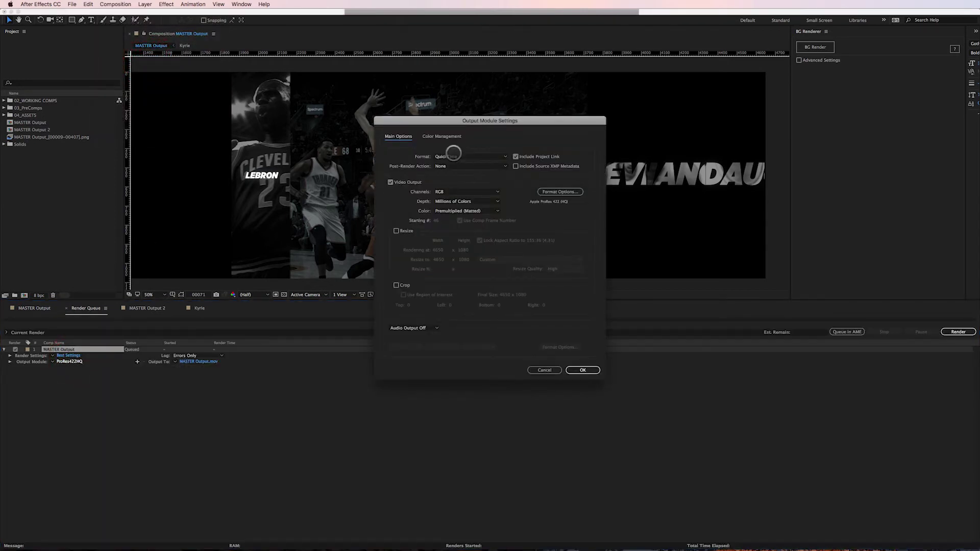
click(453, 156)
click(459, 207)
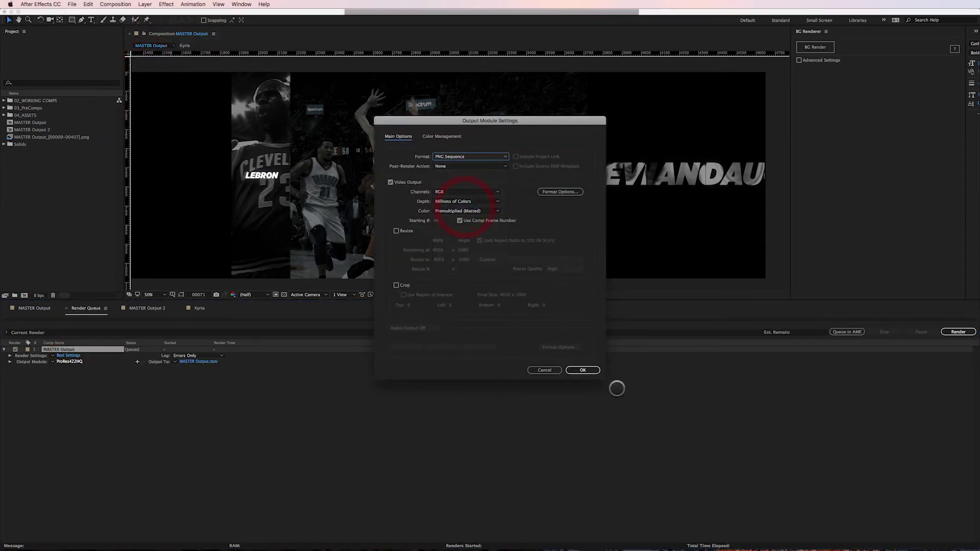
click(582, 370)
click(207, 361)
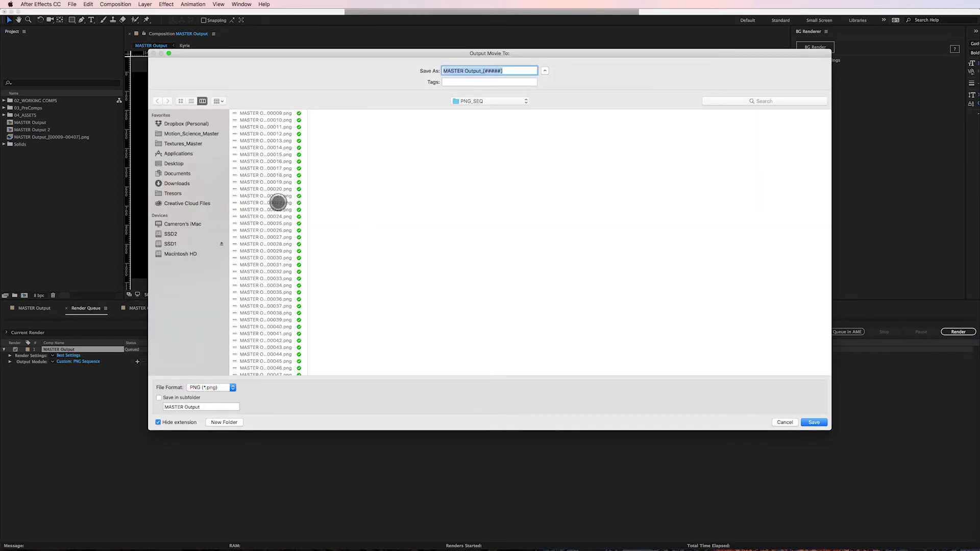
click(815, 423)
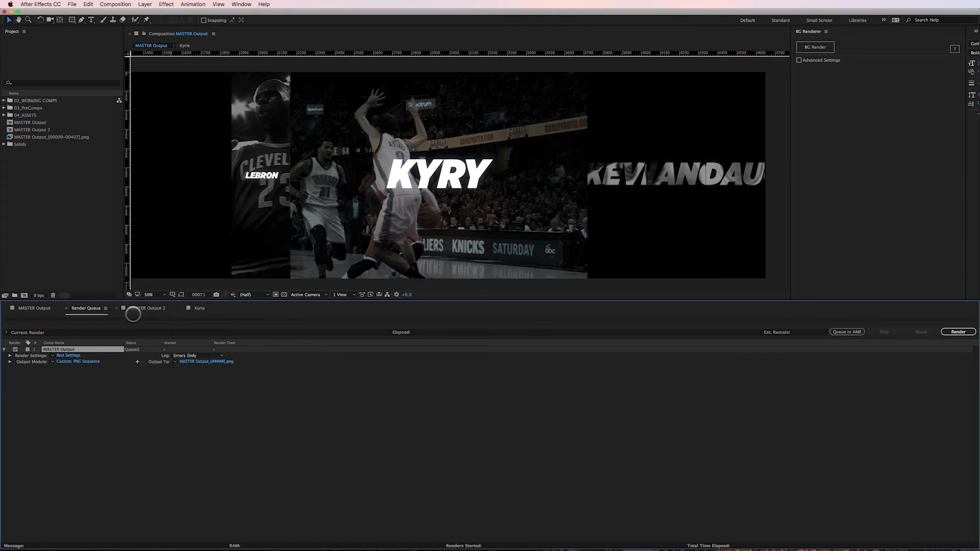
Save the project, start the BG Render of CavsExperience_PNG_01.aep, and centre its Terminal window.
click(808, 49)
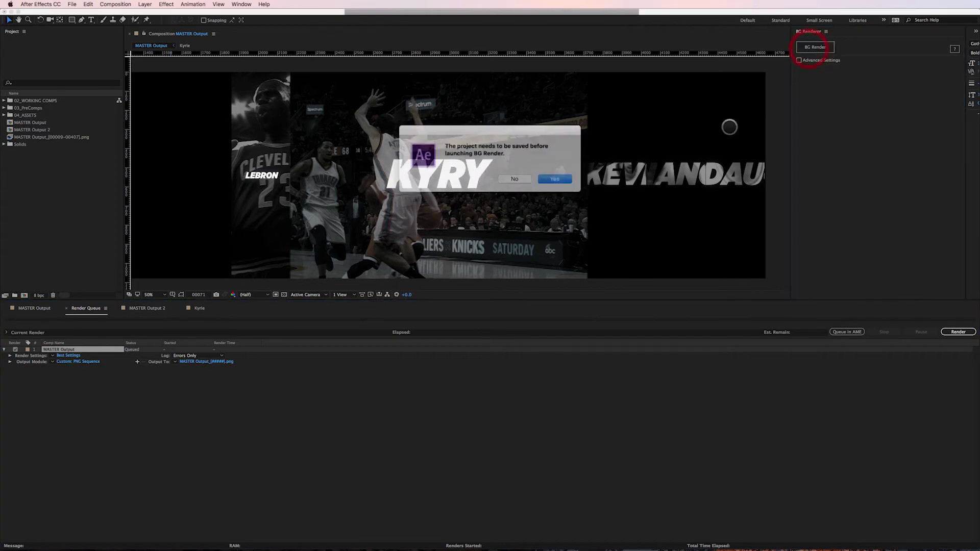
click(542, 176)
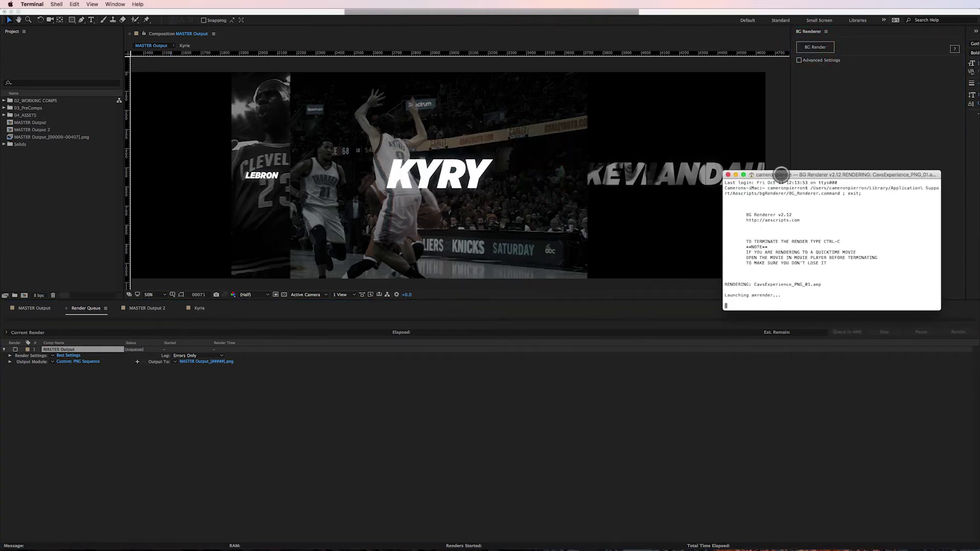
drag(781, 174, 462, 160)
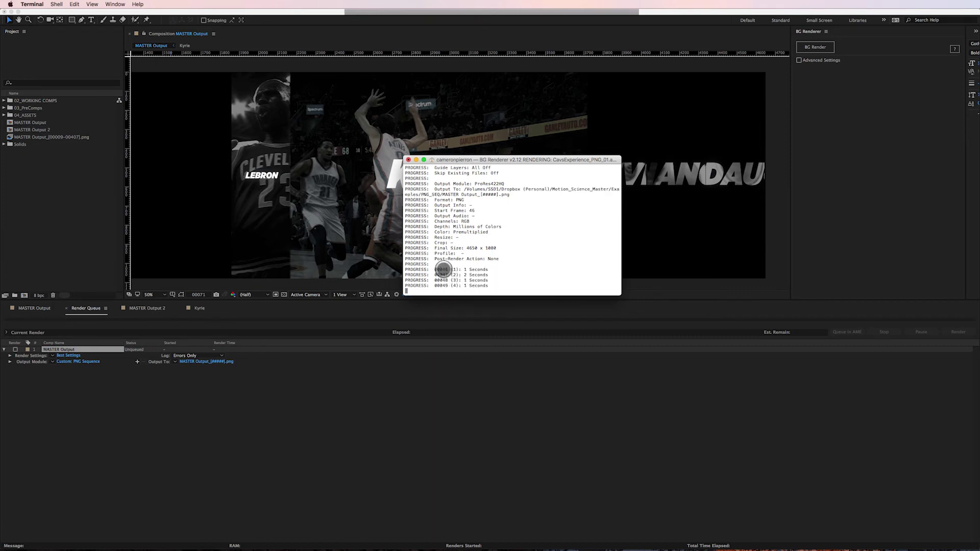
Preview MASTER Output from the LEBRON section onward, then bring up the Render Queue.
click(214, 357)
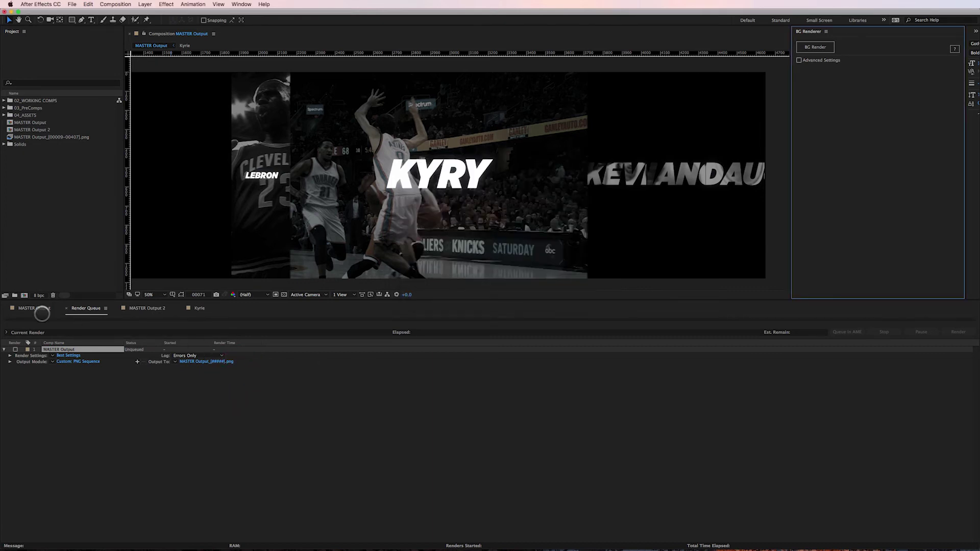
click(21, 308)
click(388, 326)
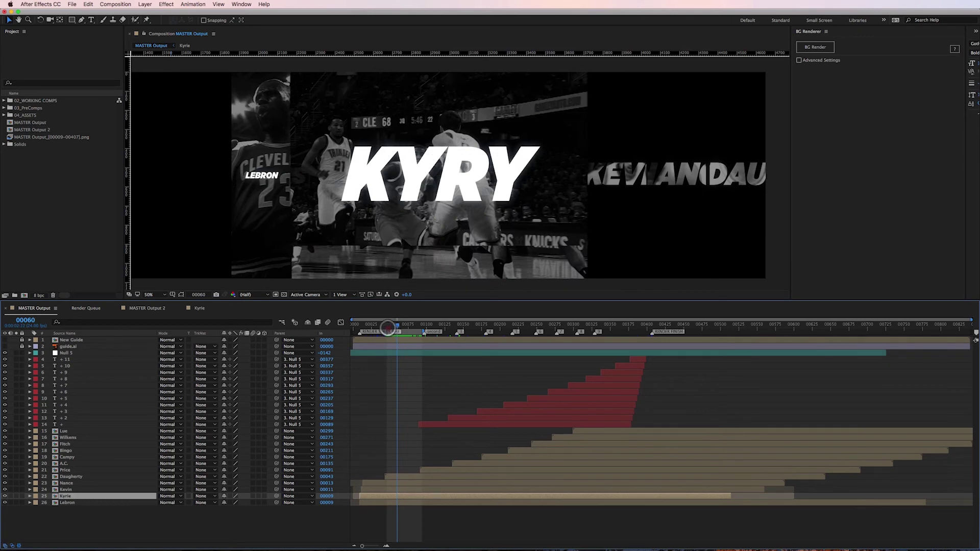
drag(387, 326, 488, 326)
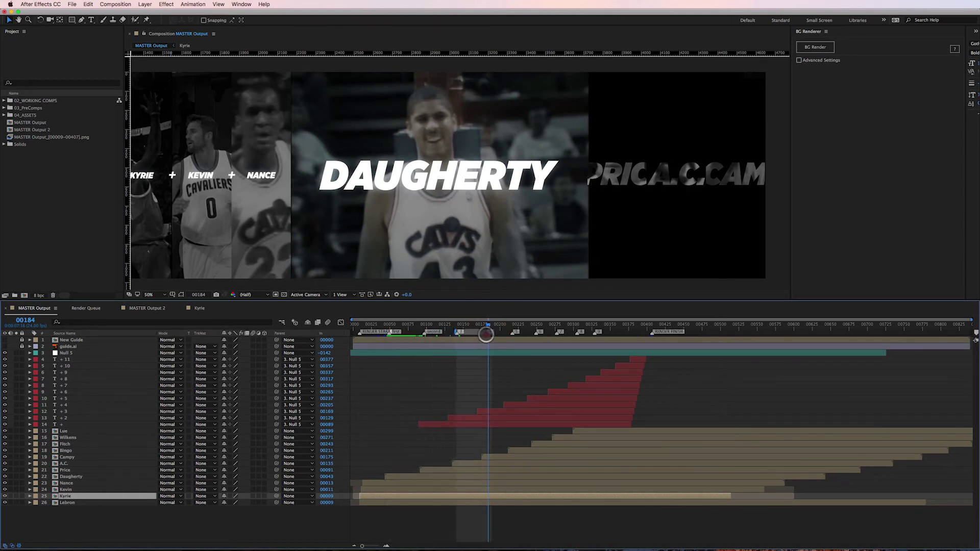
click(493, 410)
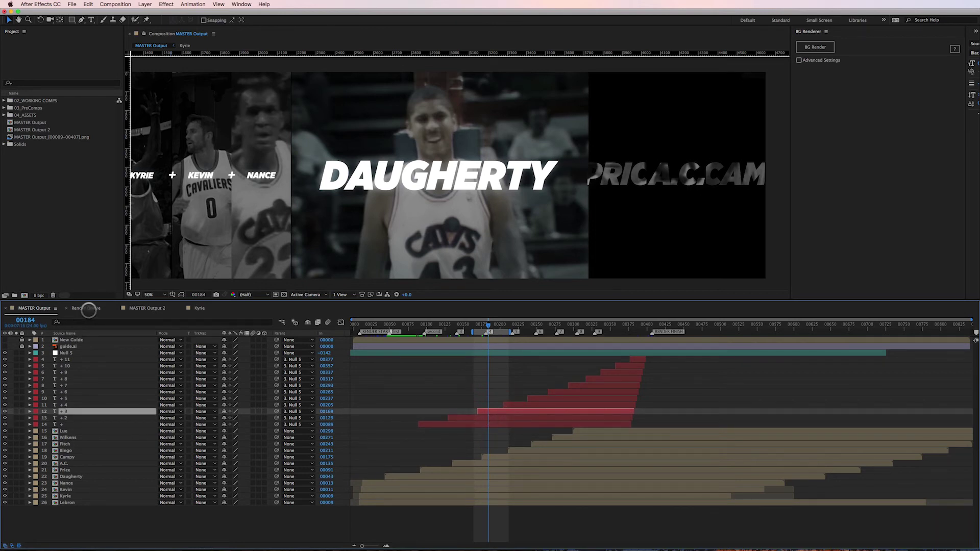
click(86, 308)
Re-enable MASTER Output for rendering and launch another BG Render after saving the project.
click(14, 350)
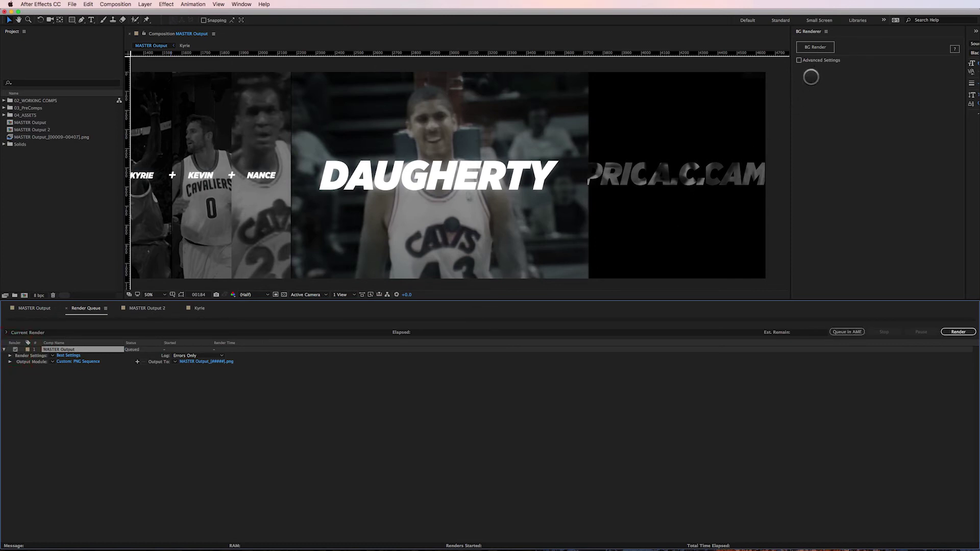
click(815, 48)
click(558, 175)
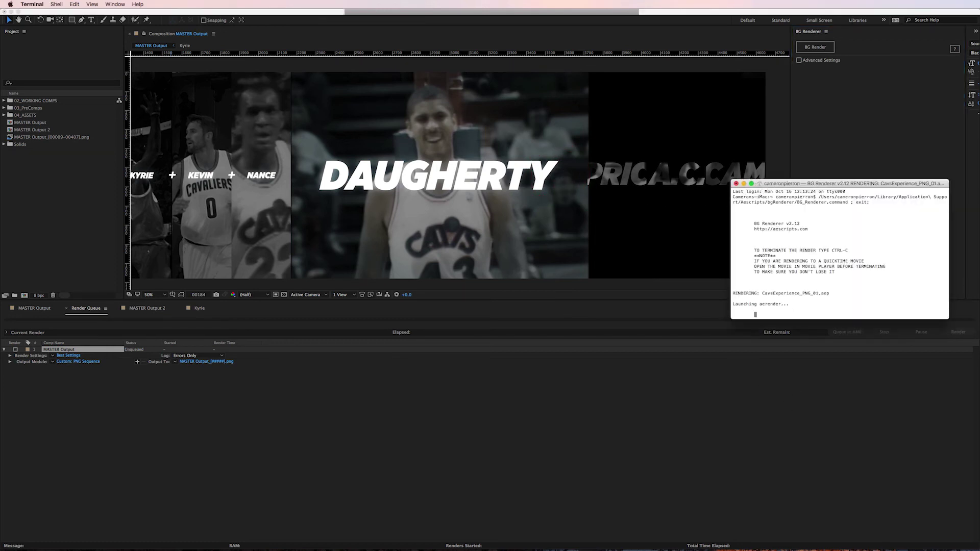
Arrange the new Terminal render window beside the progress log, then return to After Effects.
key(super+Tab)
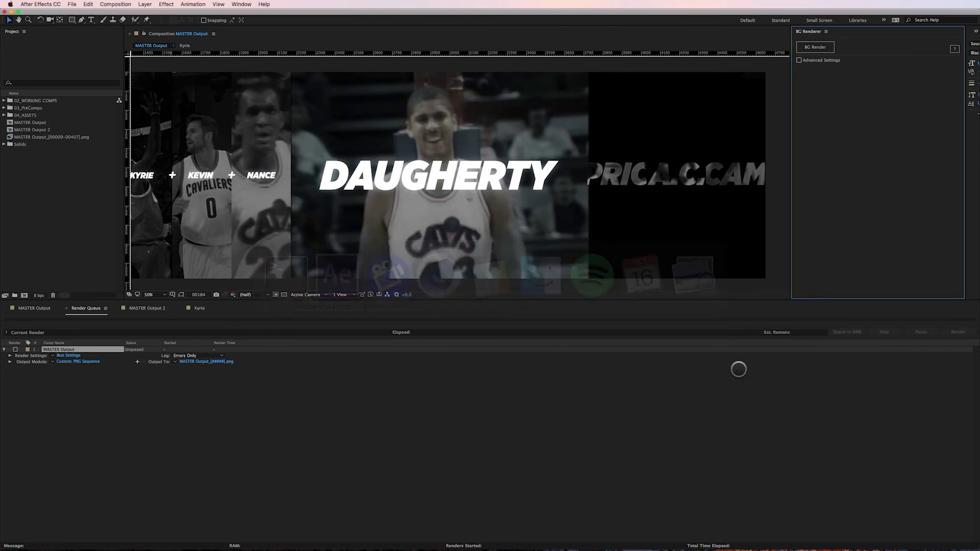
key(super+Tab)
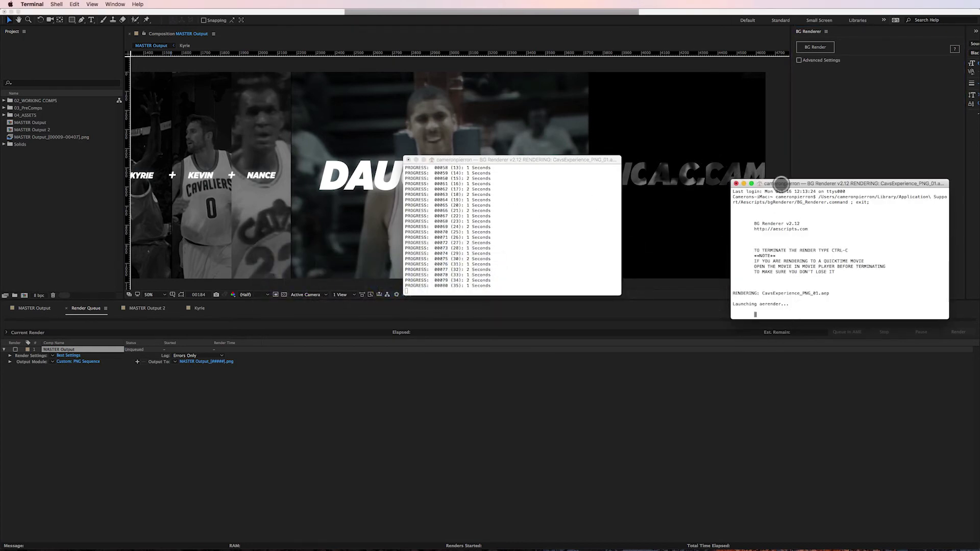
drag(781, 184, 536, 160)
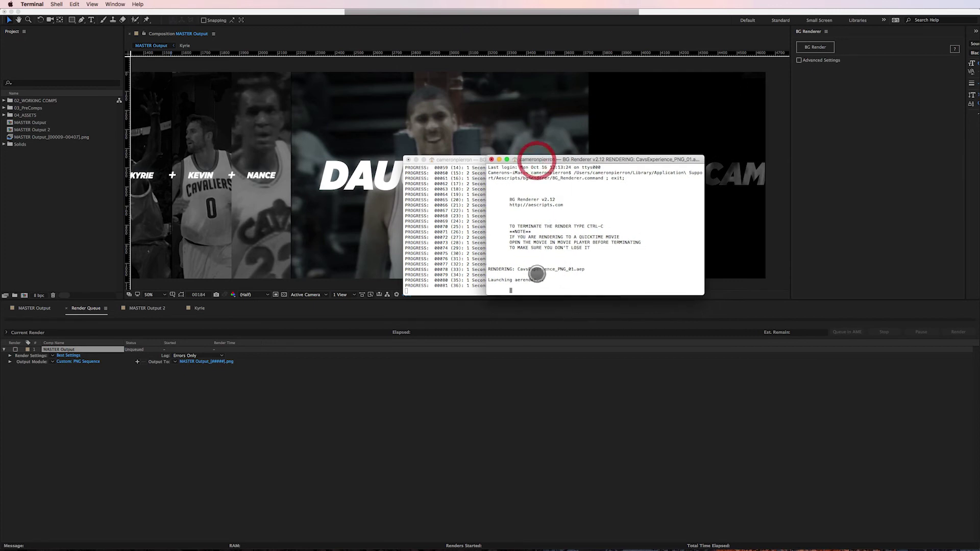
click(537, 276)
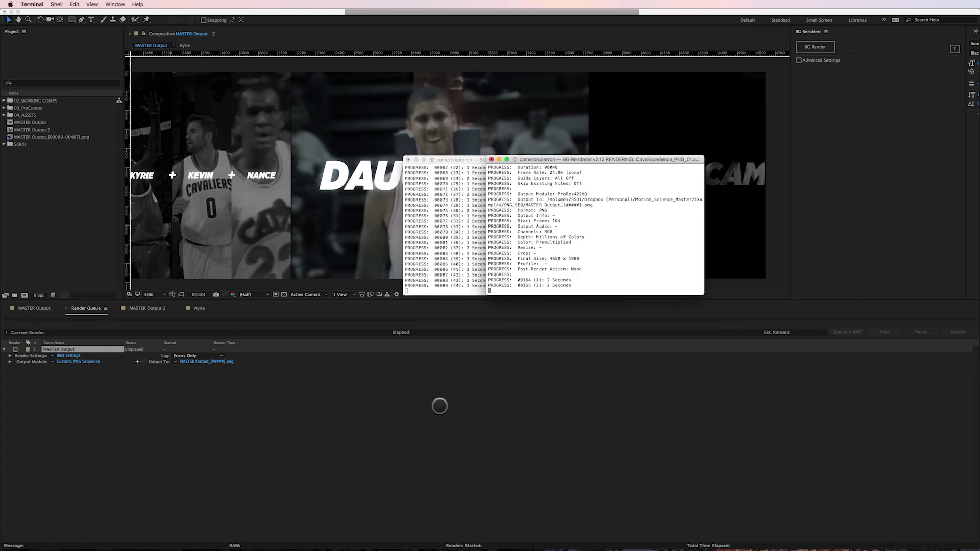
click(123, 402)
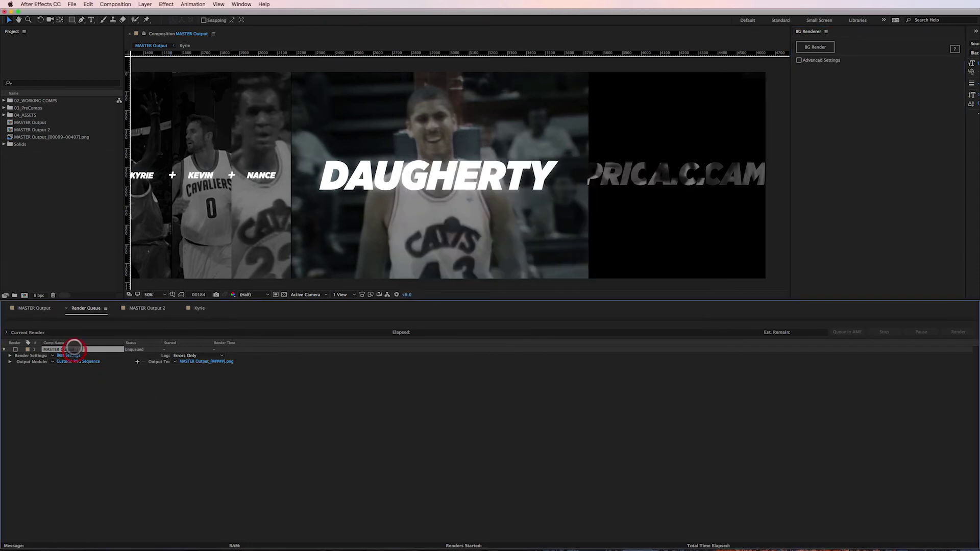
In MASTER Output 2, show BG Renderer advanced settings at Low priority and open Post Render Actions Configure.
click(154, 309)
click(154, 309)
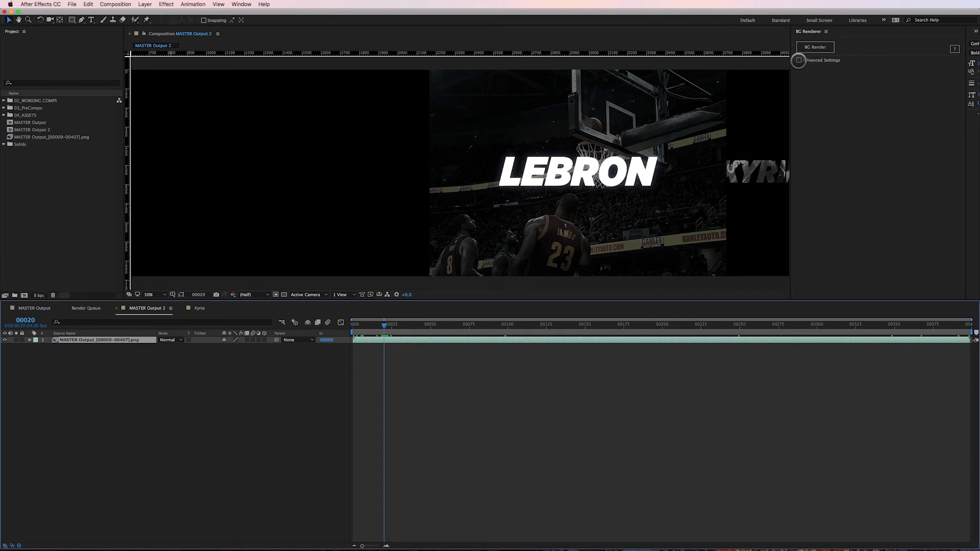
click(799, 60)
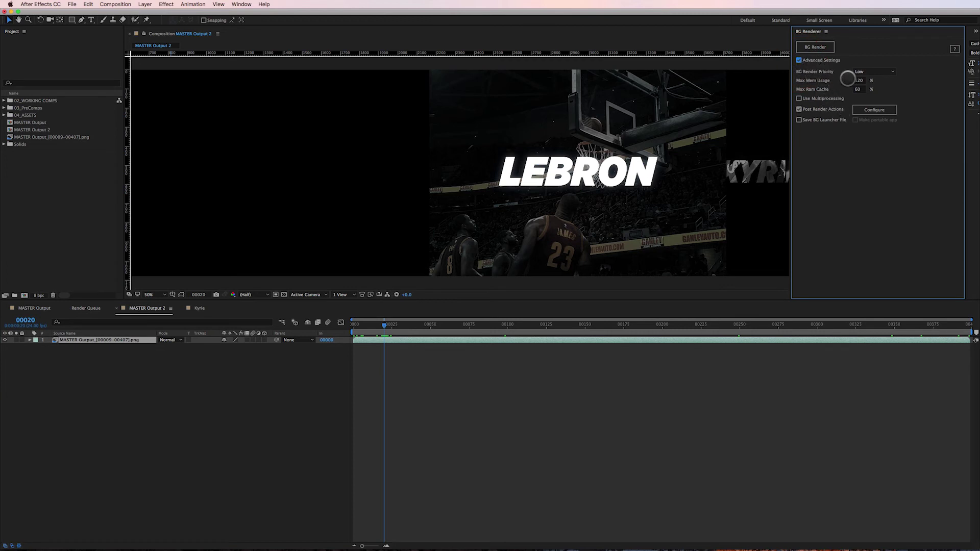
click(870, 72)
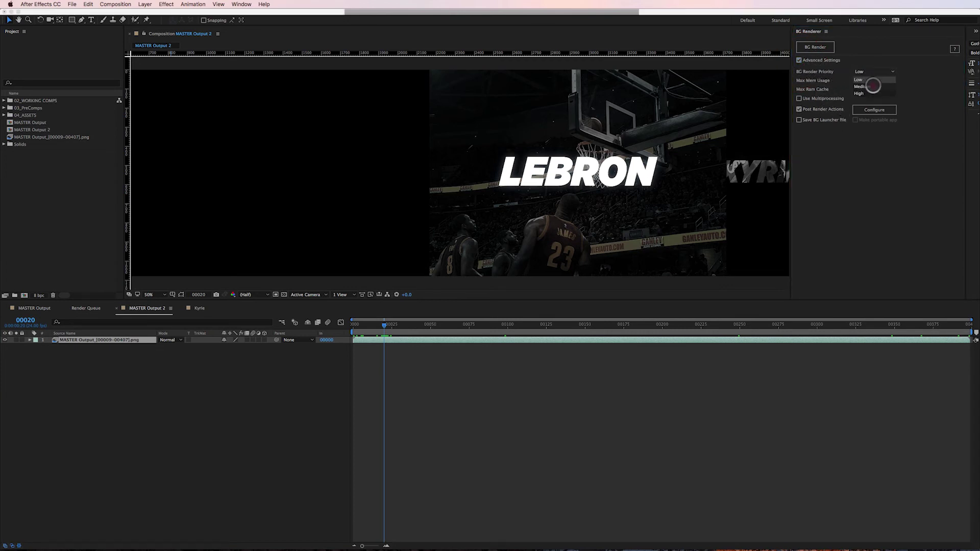
click(916, 73)
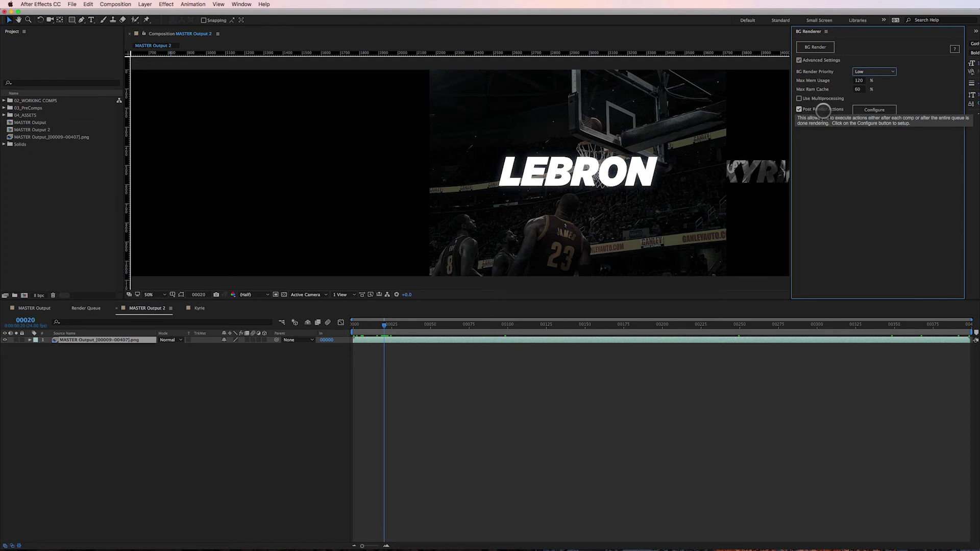
click(882, 110)
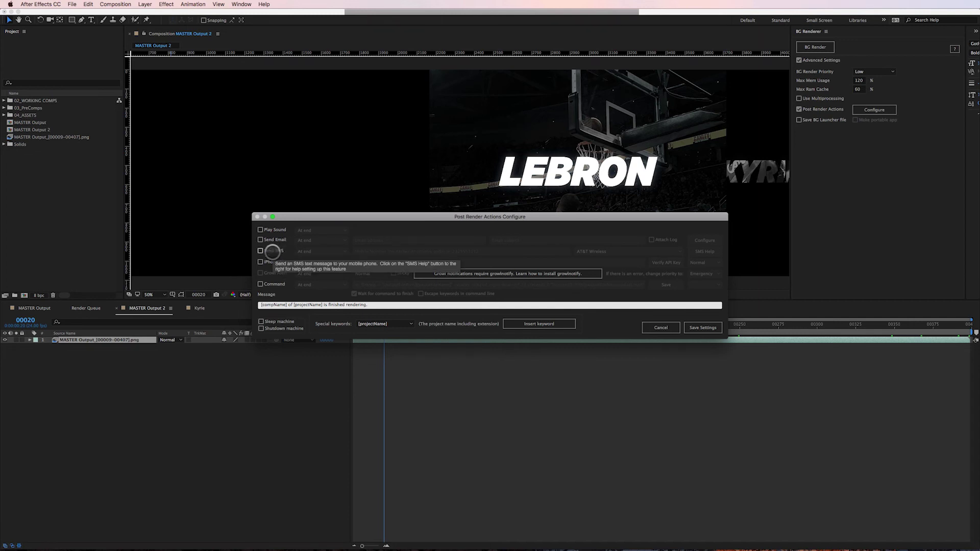
Tick Send SMS and review its At end timing, phone number and carrier options.
click(273, 250)
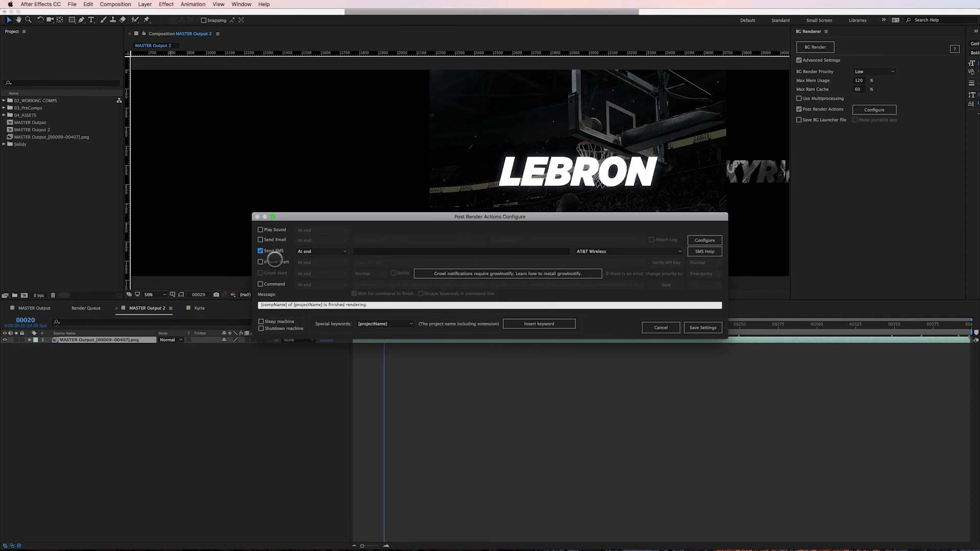
click(322, 251)
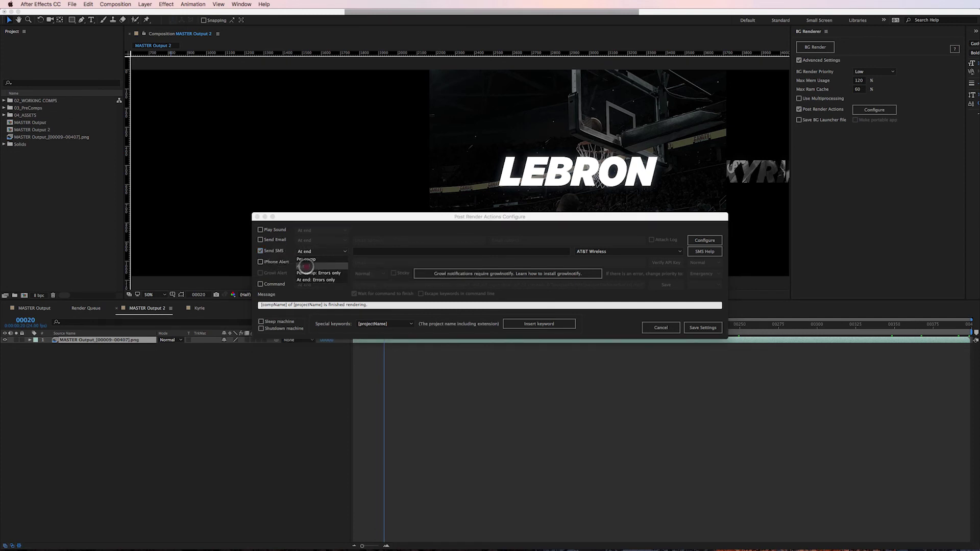
click(305, 266)
click(375, 252)
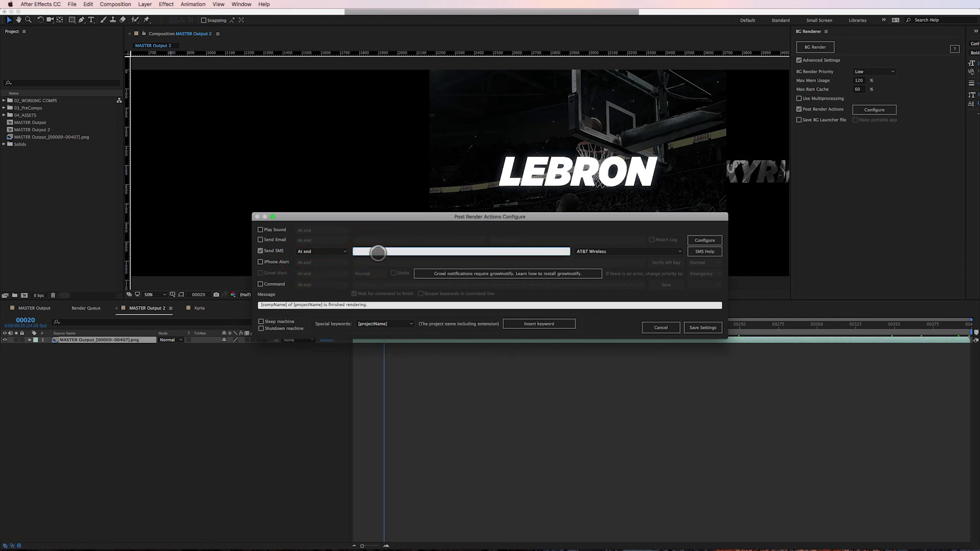
click(599, 252)
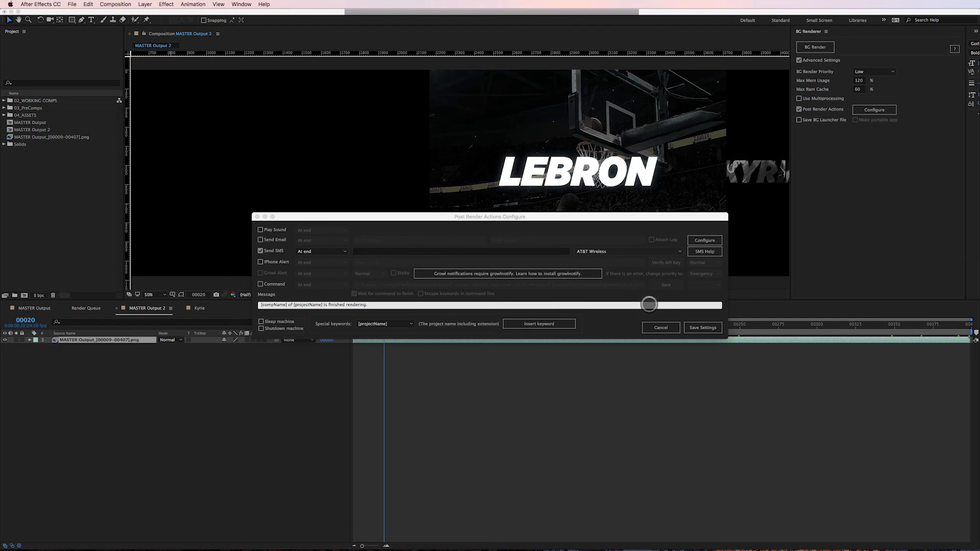
Save the post-render settings, acknowledge the alerts leaving texts off, and close the dialog.
click(706, 326)
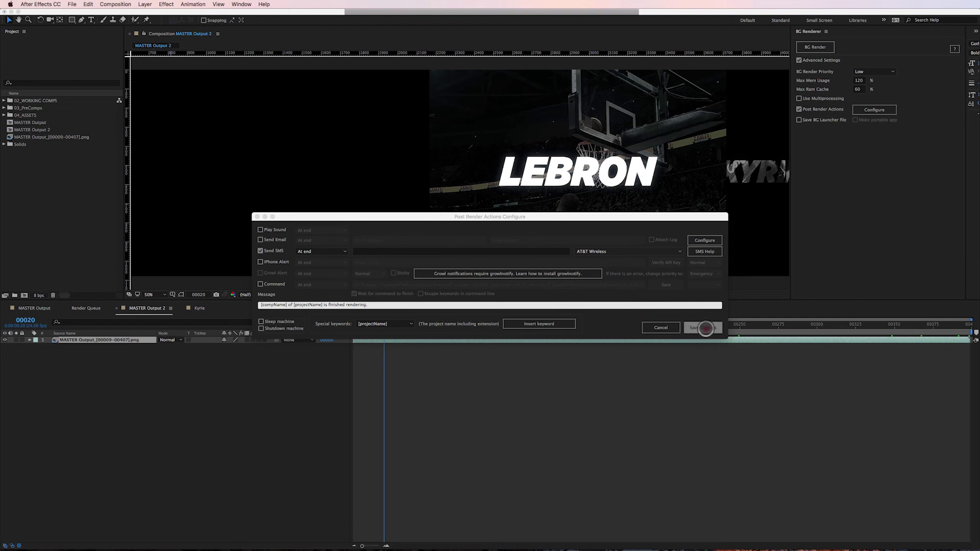
click(706, 328)
click(420, 285)
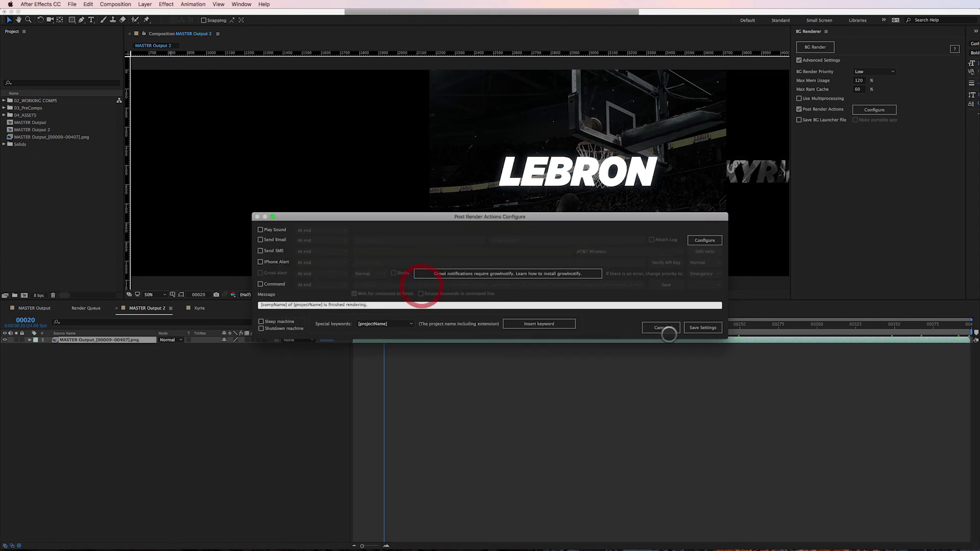
click(662, 328)
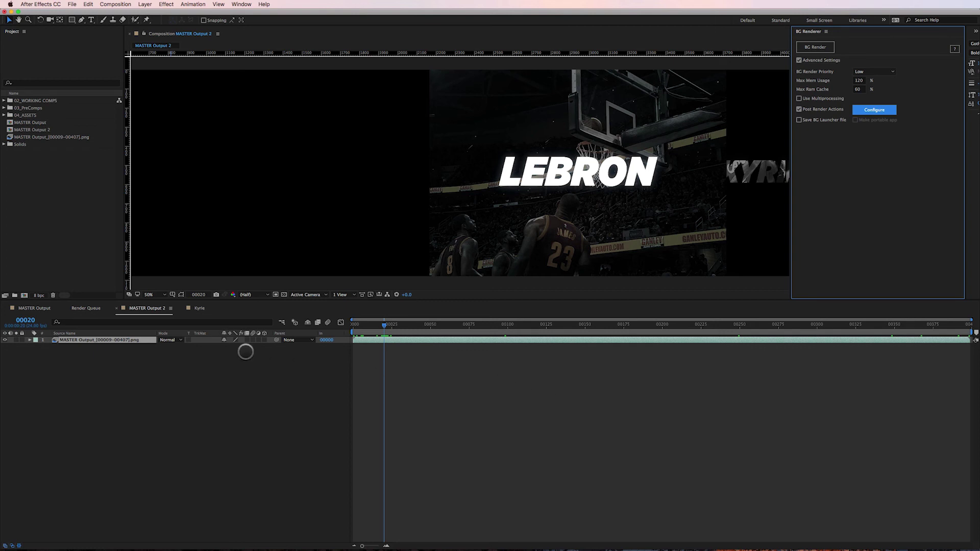
key(super+Tab)
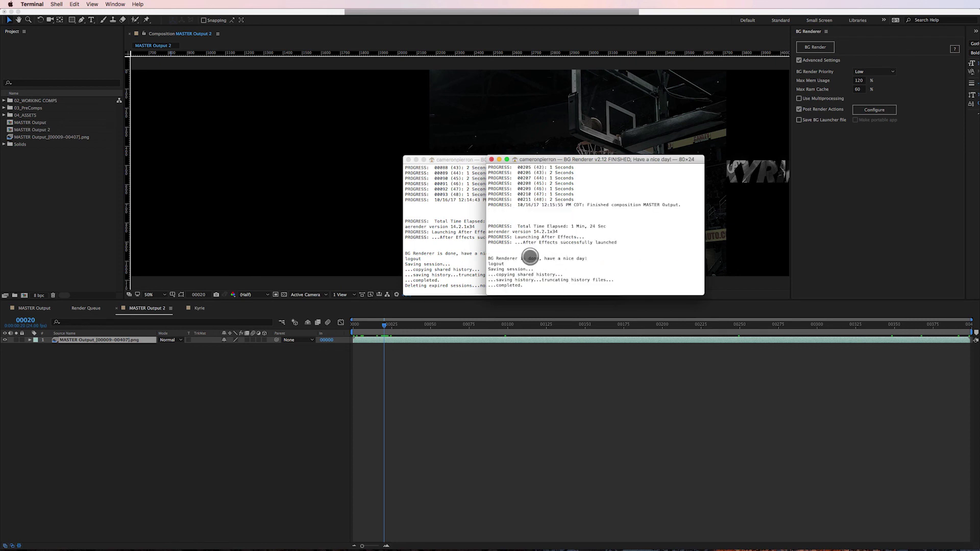
click(513, 367)
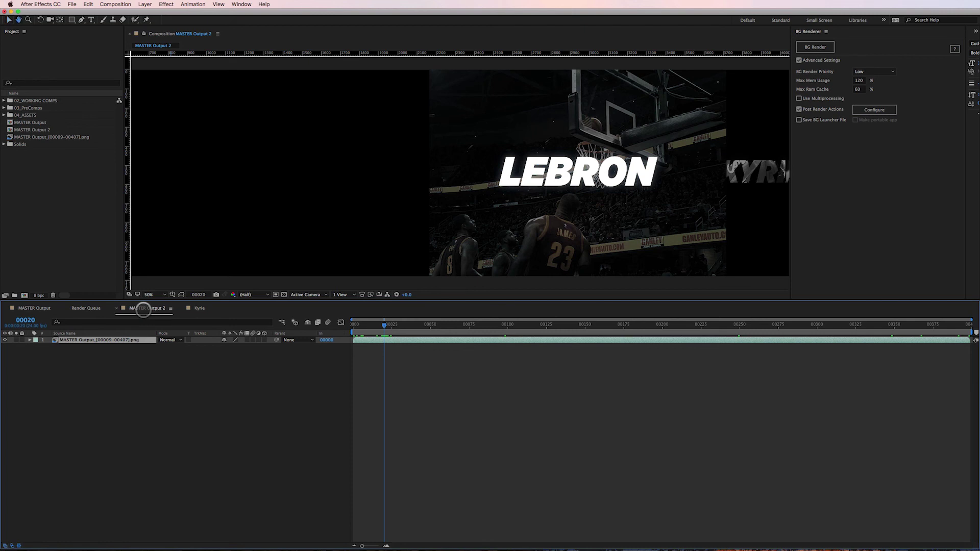
Scrub the MASTER Output 2 timeline to the KYRY title around frame 00068.
click(143, 309)
key(End)
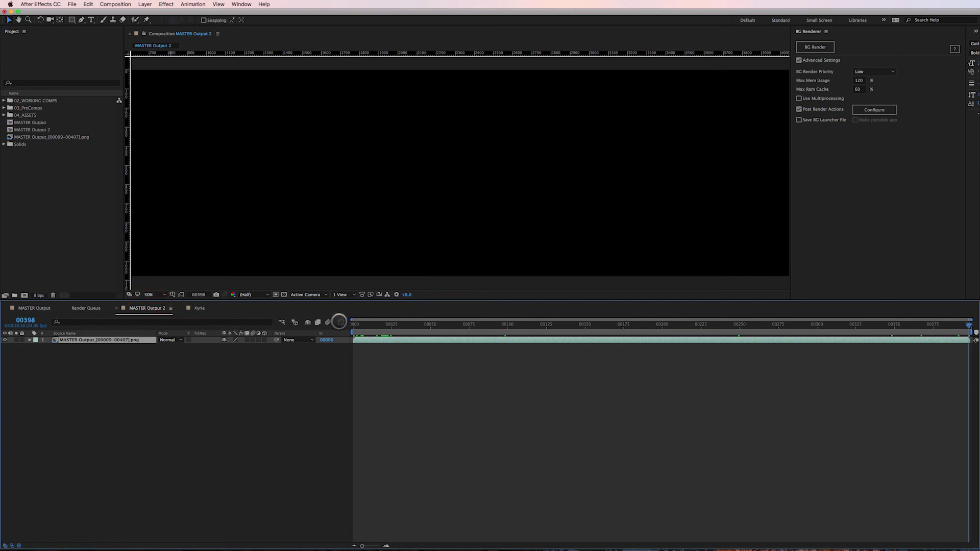
click(368, 325)
drag(367, 325, 445, 325)
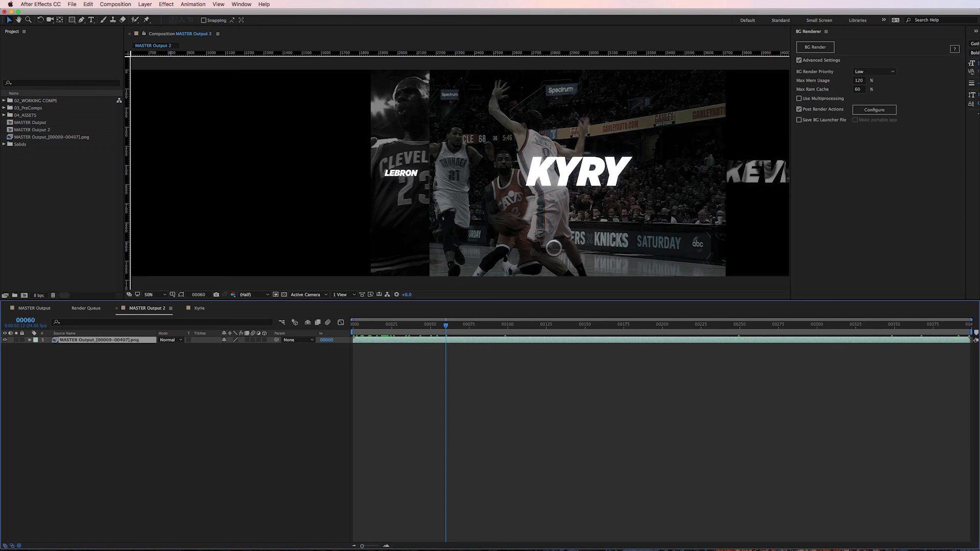
drag(446, 324, 458, 324)
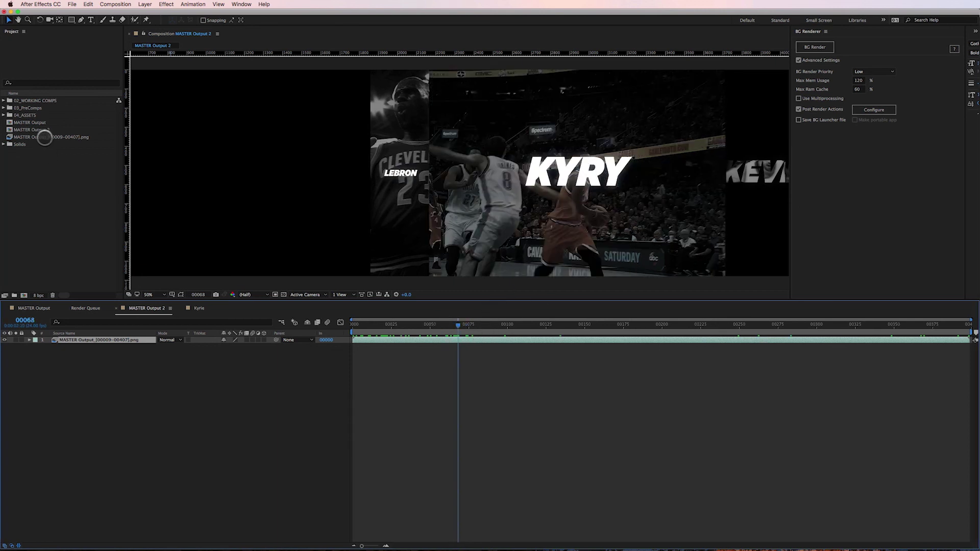
Reload the PNG sequence footage so the corrected KYRY frames appear.
right_click(44, 138)
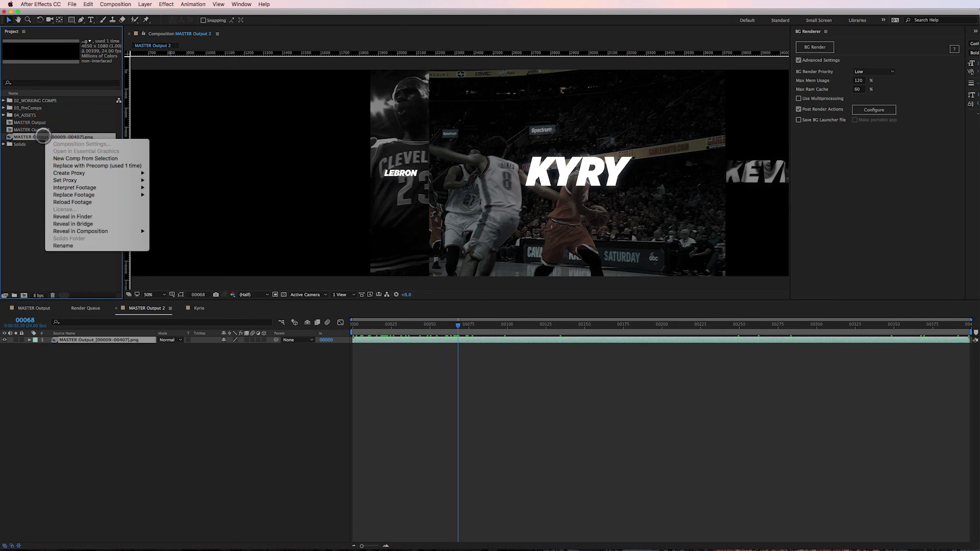
click(78, 202)
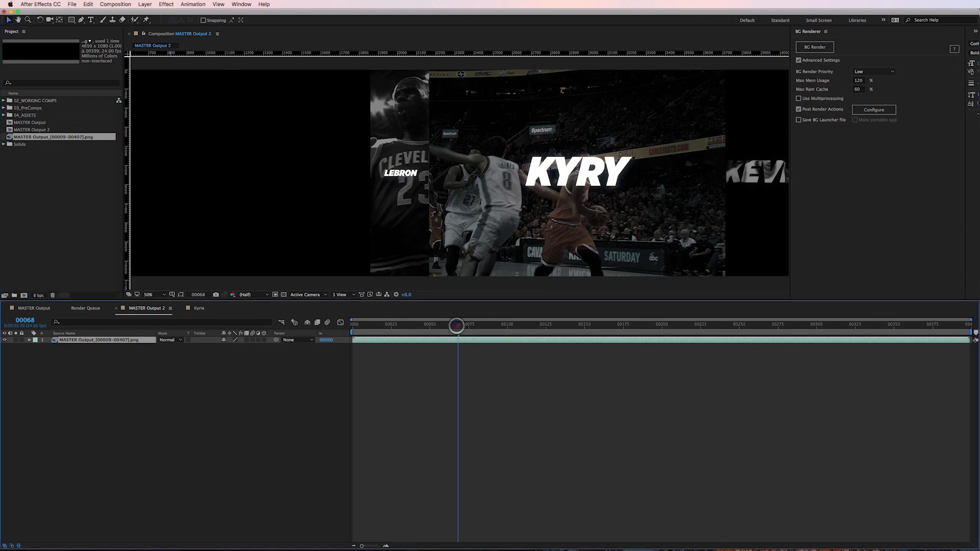
click(456, 325)
Queue MASTER Output 2 as ProRes 422 HQ to MASTER Output 2.mov and start rendering.
click(118, 5)
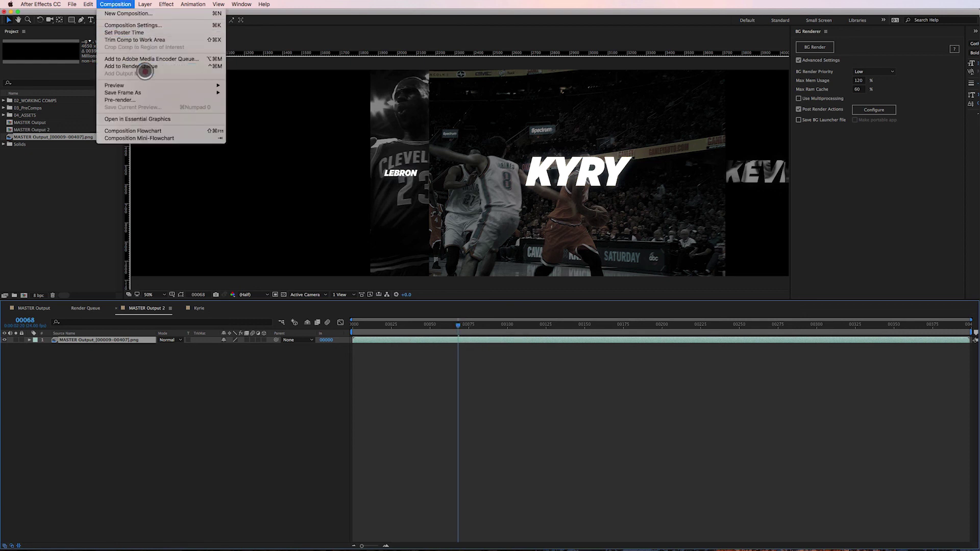
click(146, 67)
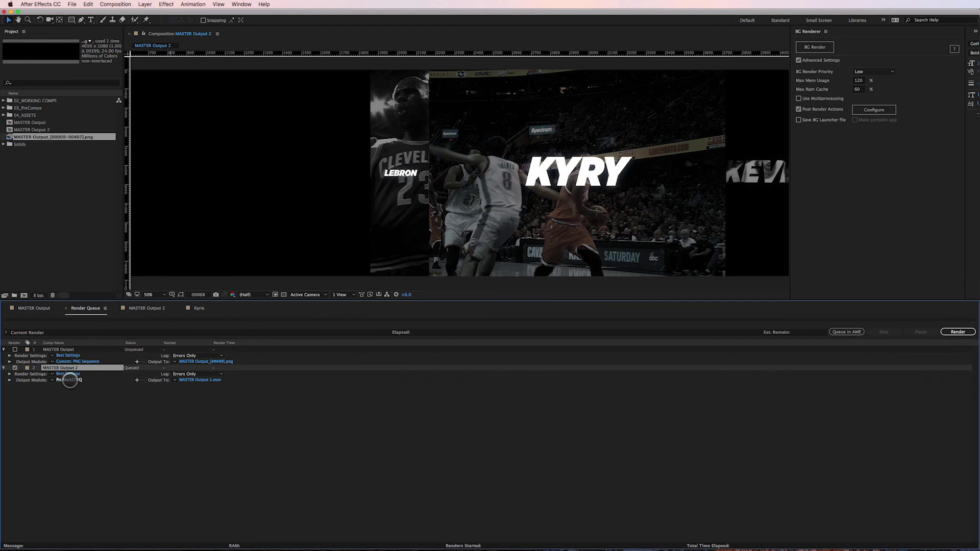
click(202, 380)
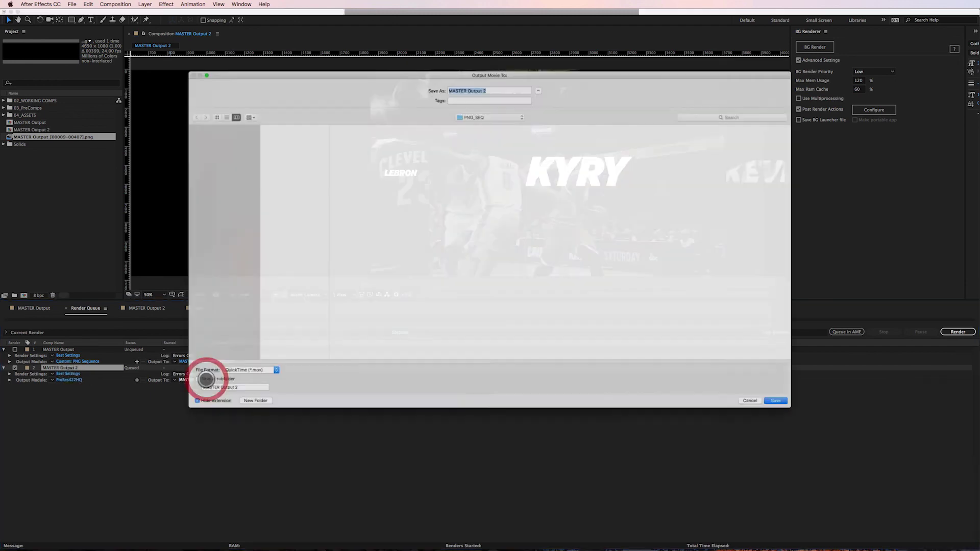
click(814, 422)
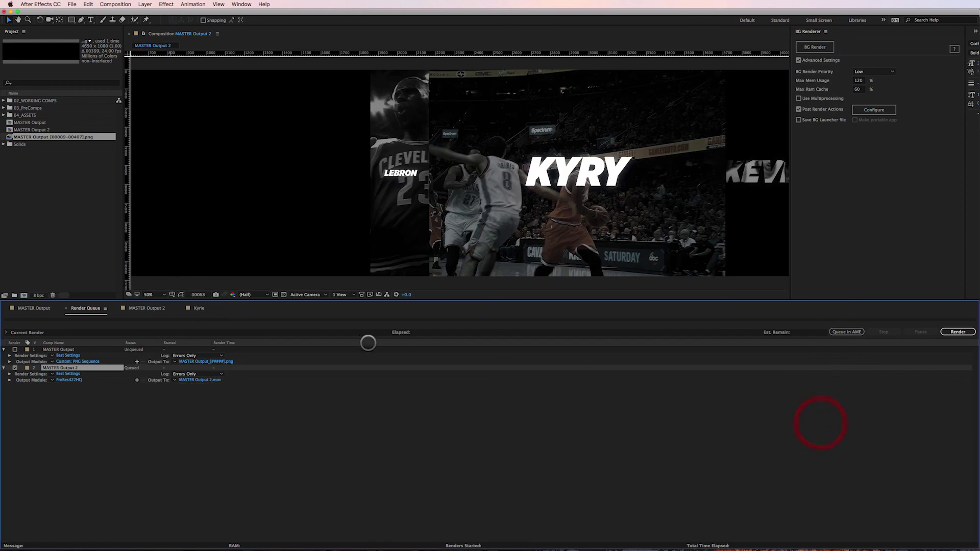
click(959, 332)
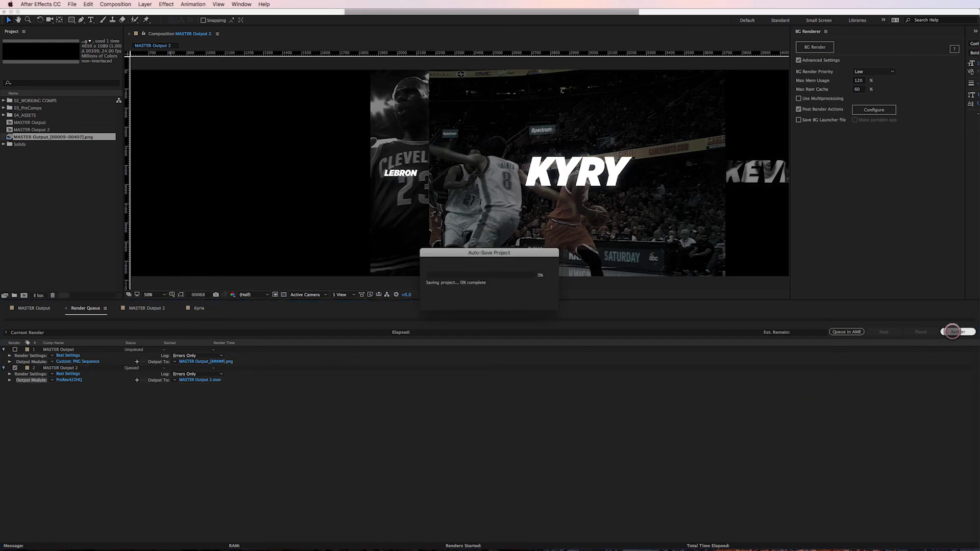